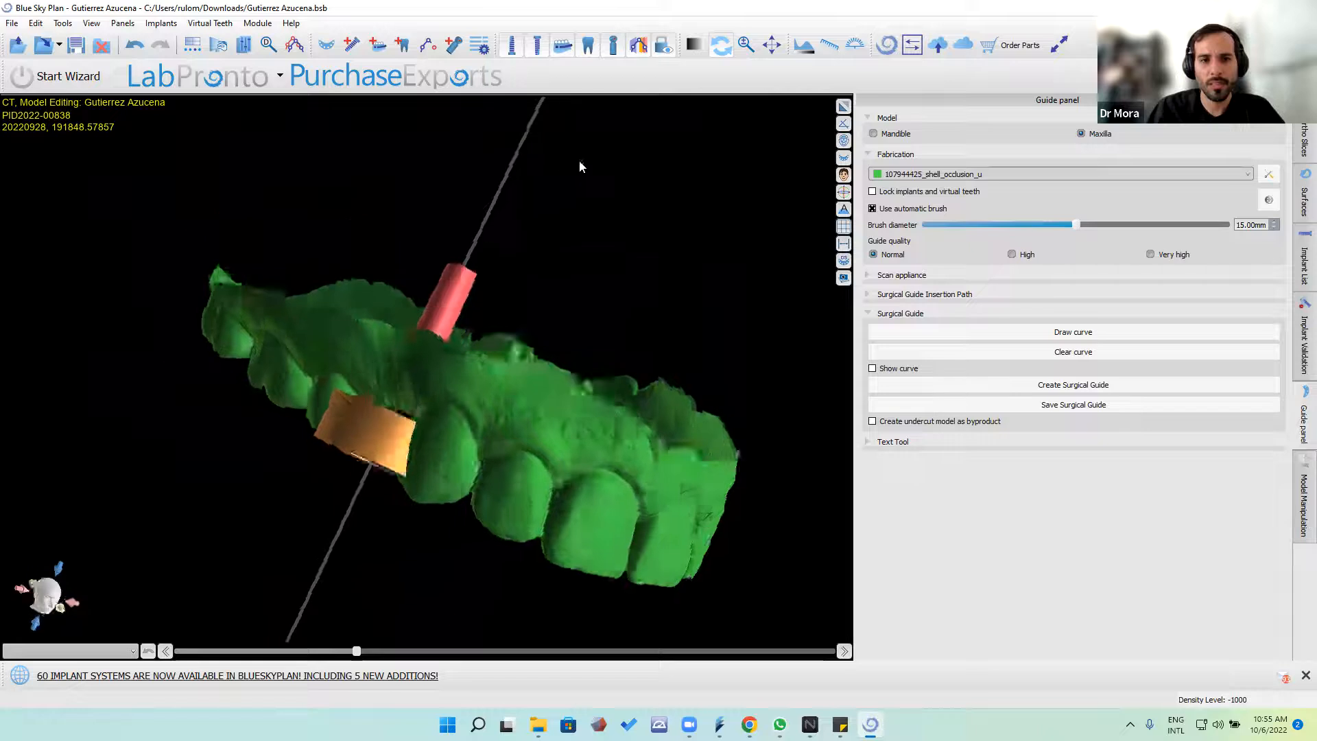
Step: Examine the implant and guide tube in the 3D view and in an enlarged oblique CT slice rotated around the implant axis
{"action": "left_click_drag", "start_coordinate": [616, 437], "coordinate": [596, 240]}
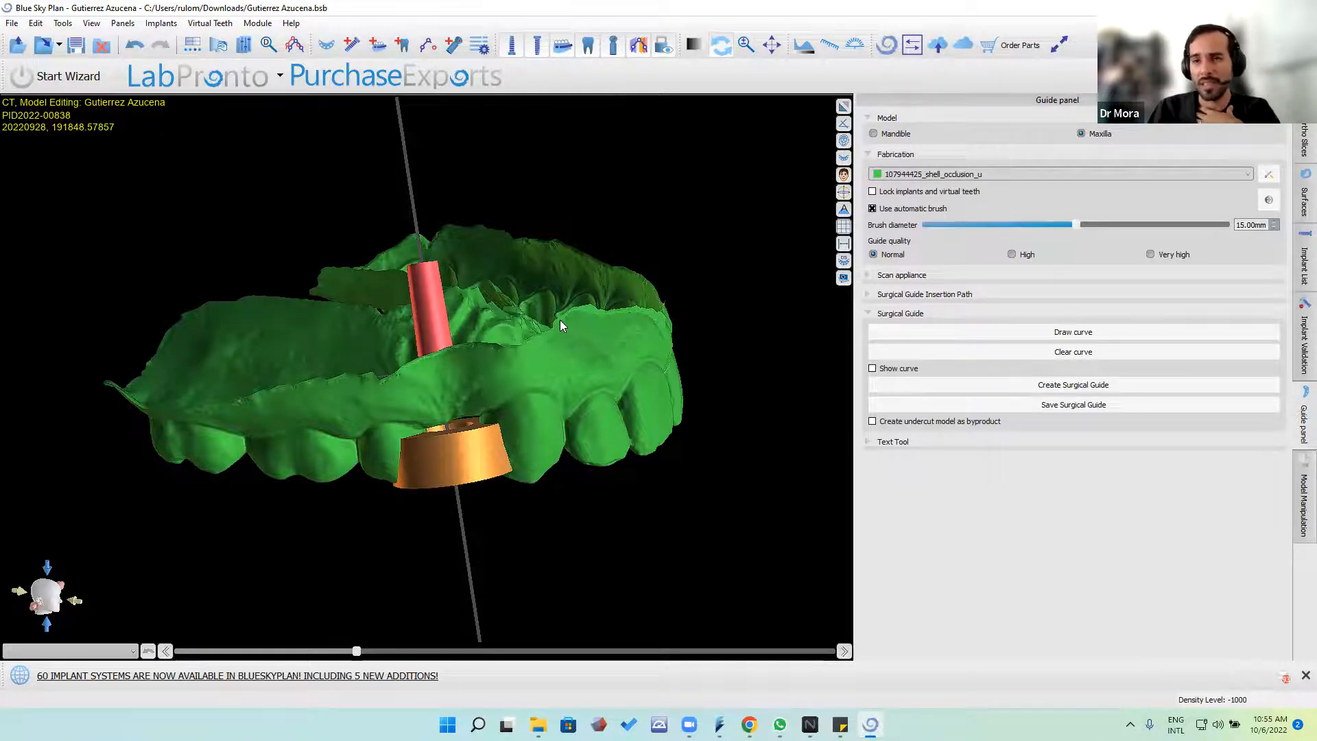
{"action": "left_click_drag", "start_coordinate": [655, 241], "coordinate": [181, 230]}
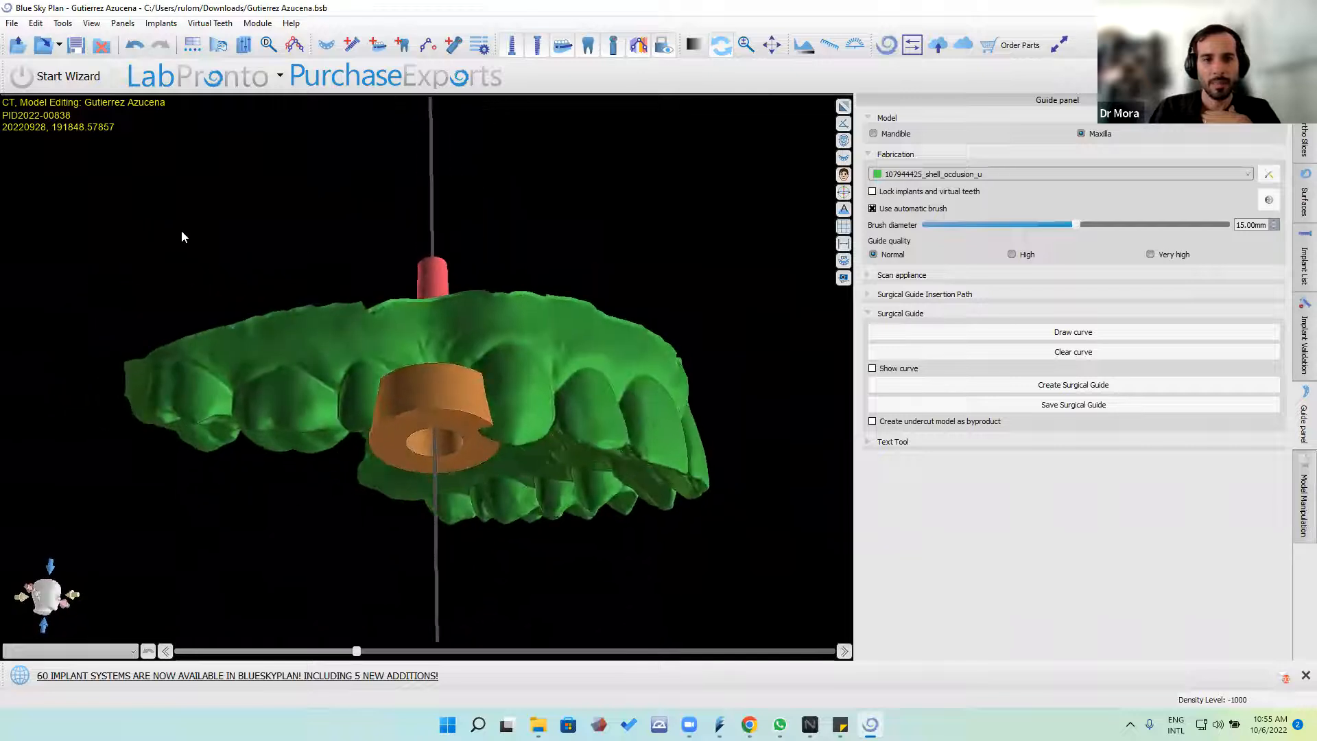
{"action": "left_click", "coordinate": [843, 140]}
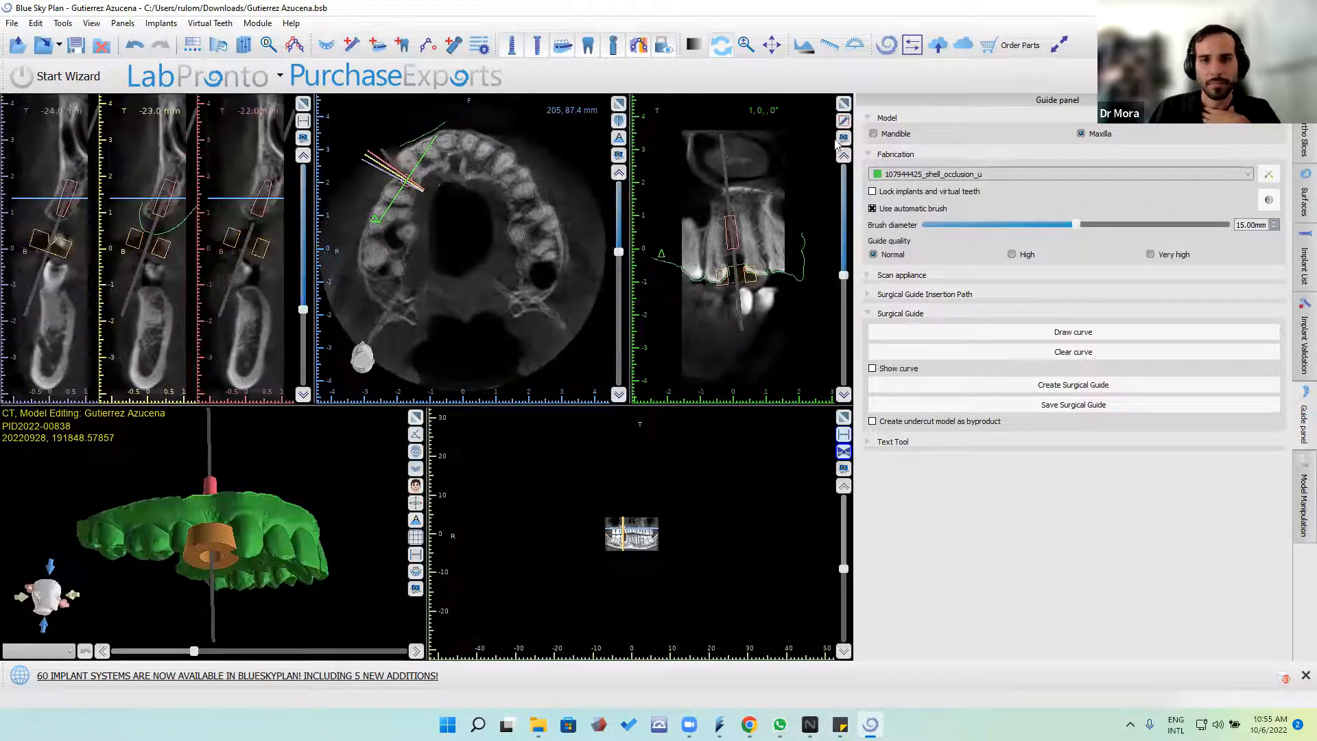
{"action": "left_click", "coordinate": [847, 103]}
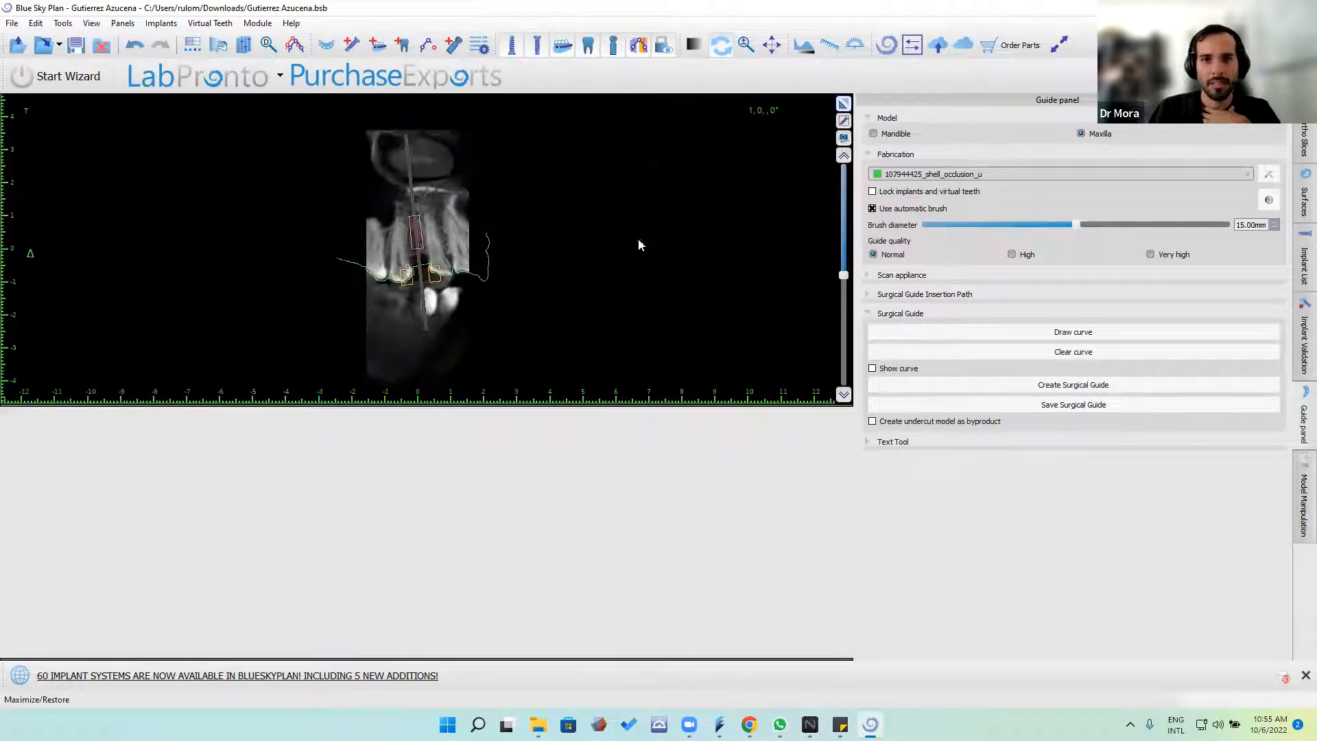
{"action": "scroll", "coordinate": [407, 329], "scroll_direction": "up", "scroll_amount": 5}
{"action": "scroll", "coordinate": [420, 350], "scroll_direction": "up", "scroll_amount": 7}
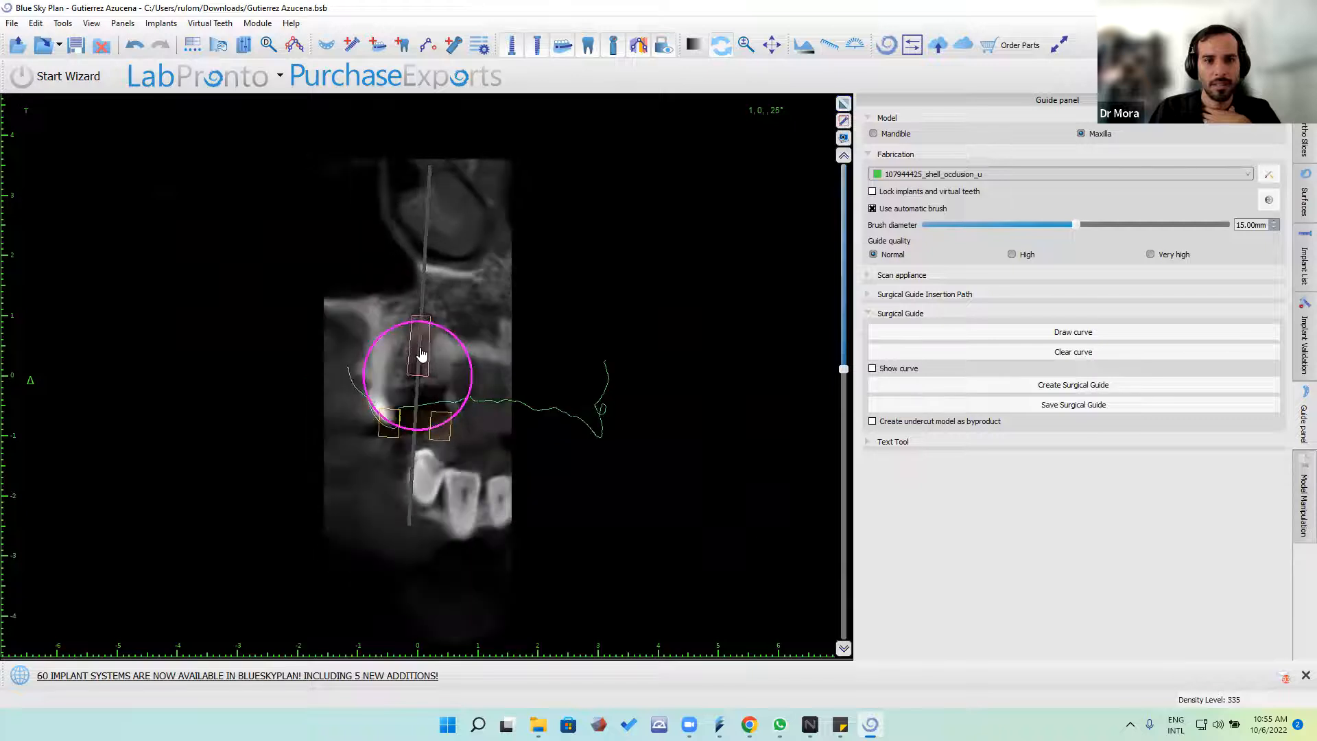
{"action": "scroll", "coordinate": [420, 373], "scroll_direction": "up", "scroll_amount": 13}
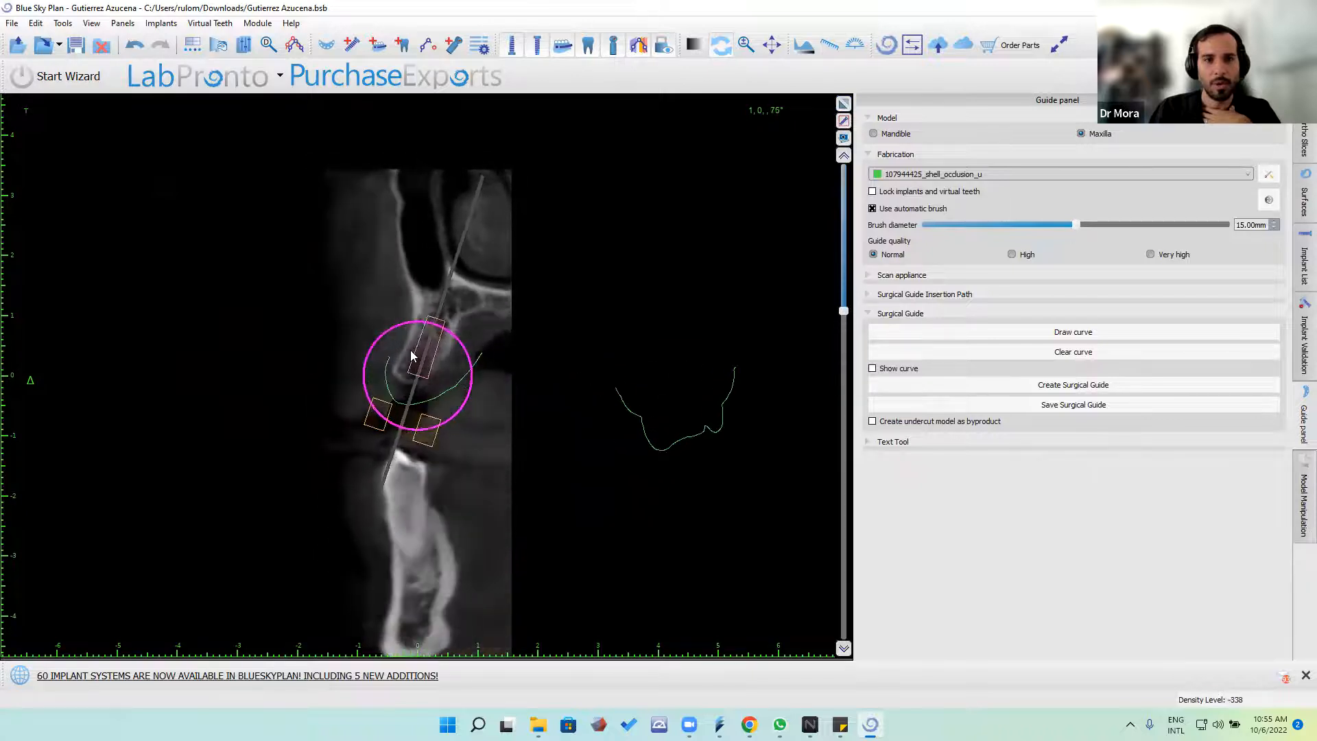
{"action": "scroll", "coordinate": [432, 387], "scroll_direction": "up", "scroll_amount": 10}
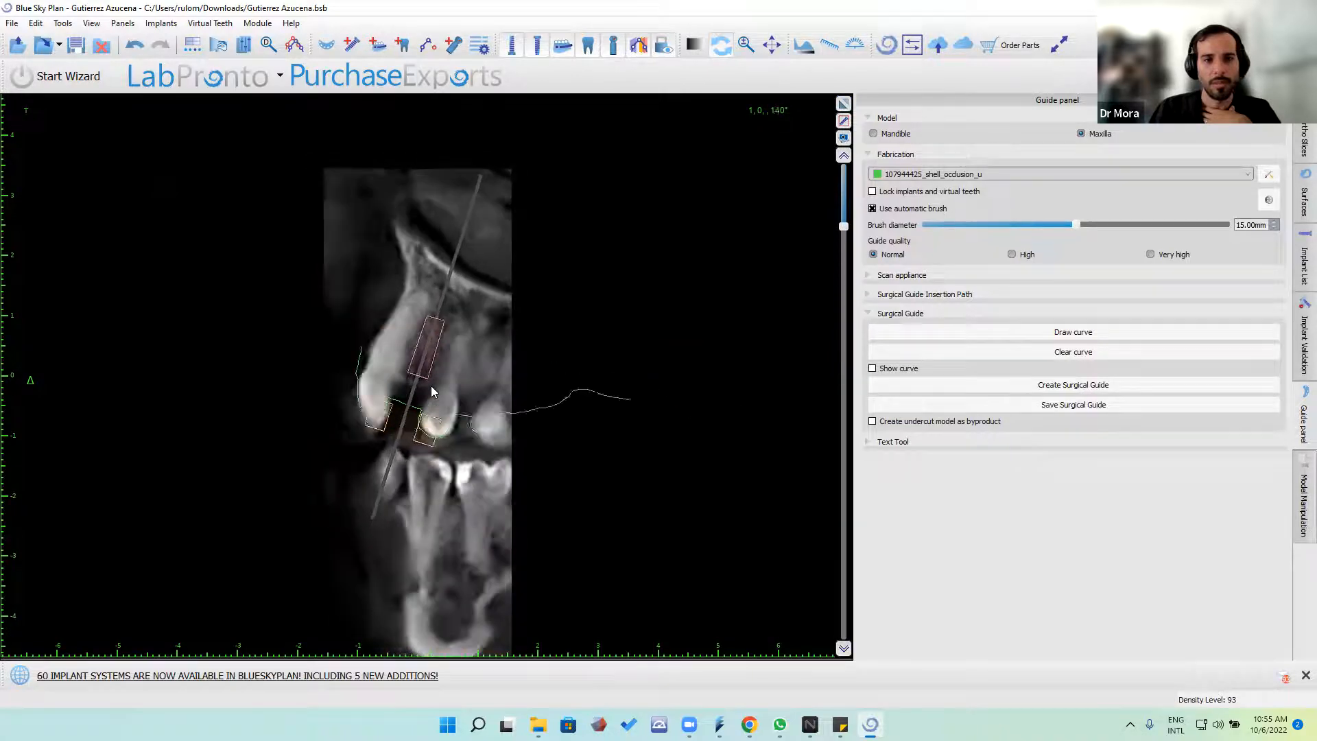
{"action": "scroll", "coordinate": [442, 382], "scroll_direction": "up", "scroll_amount": 7}
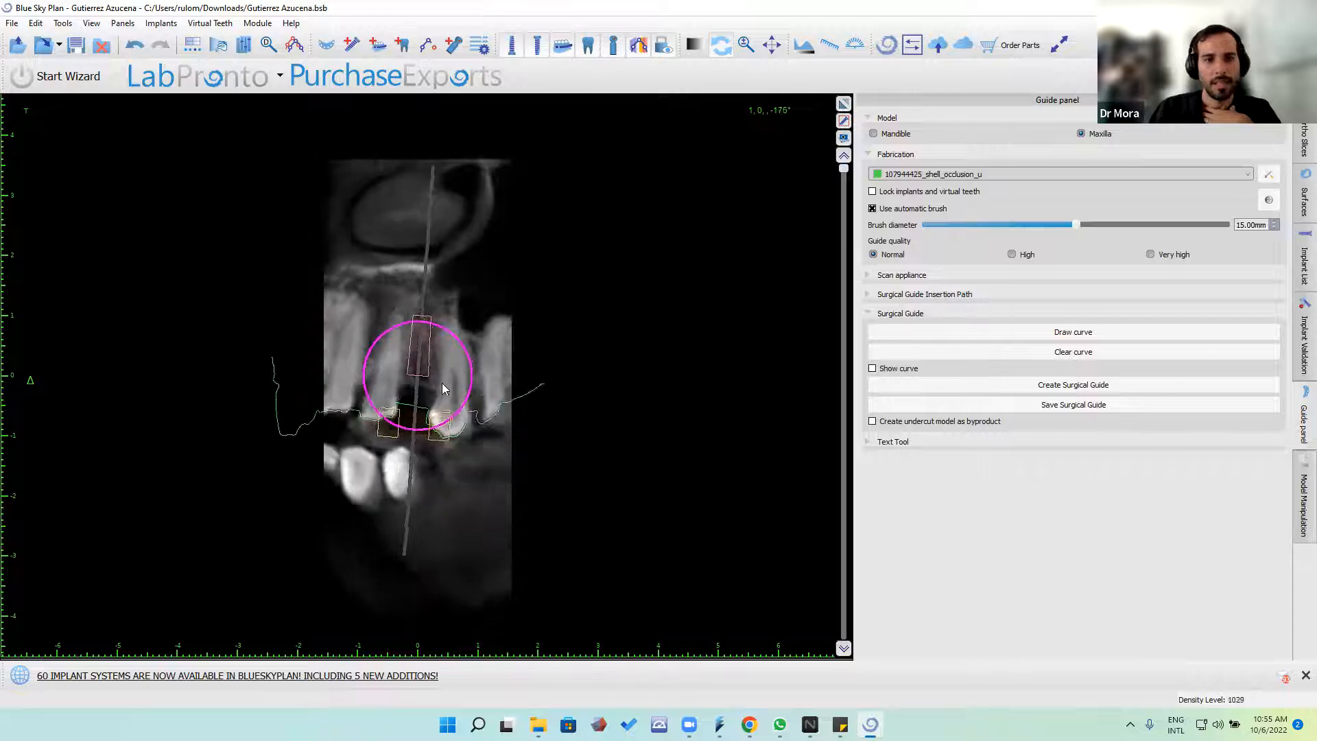
{"action": "left_click", "coordinate": [843, 104]}
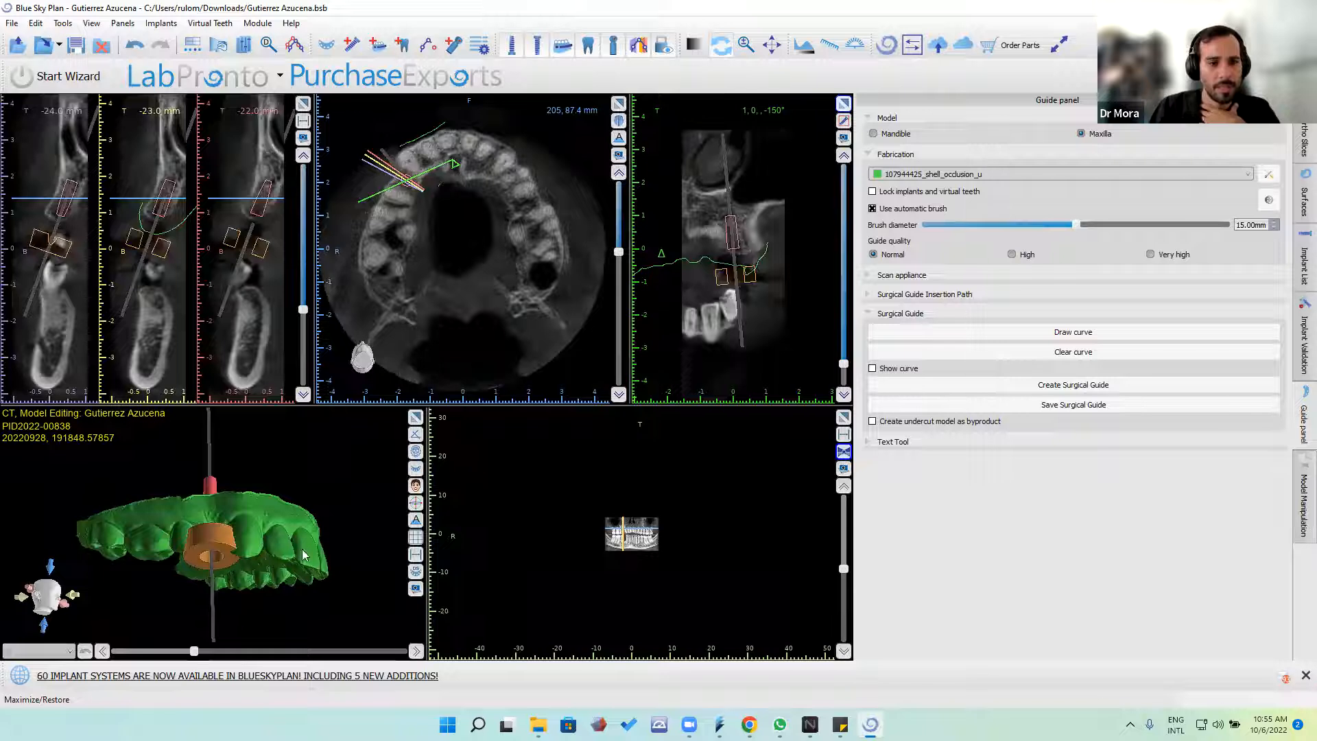
Step: Open the implant replacement options from the enlarged 3D view and check which library implant systems are available
{"action": "left_click", "coordinate": [416, 418]}
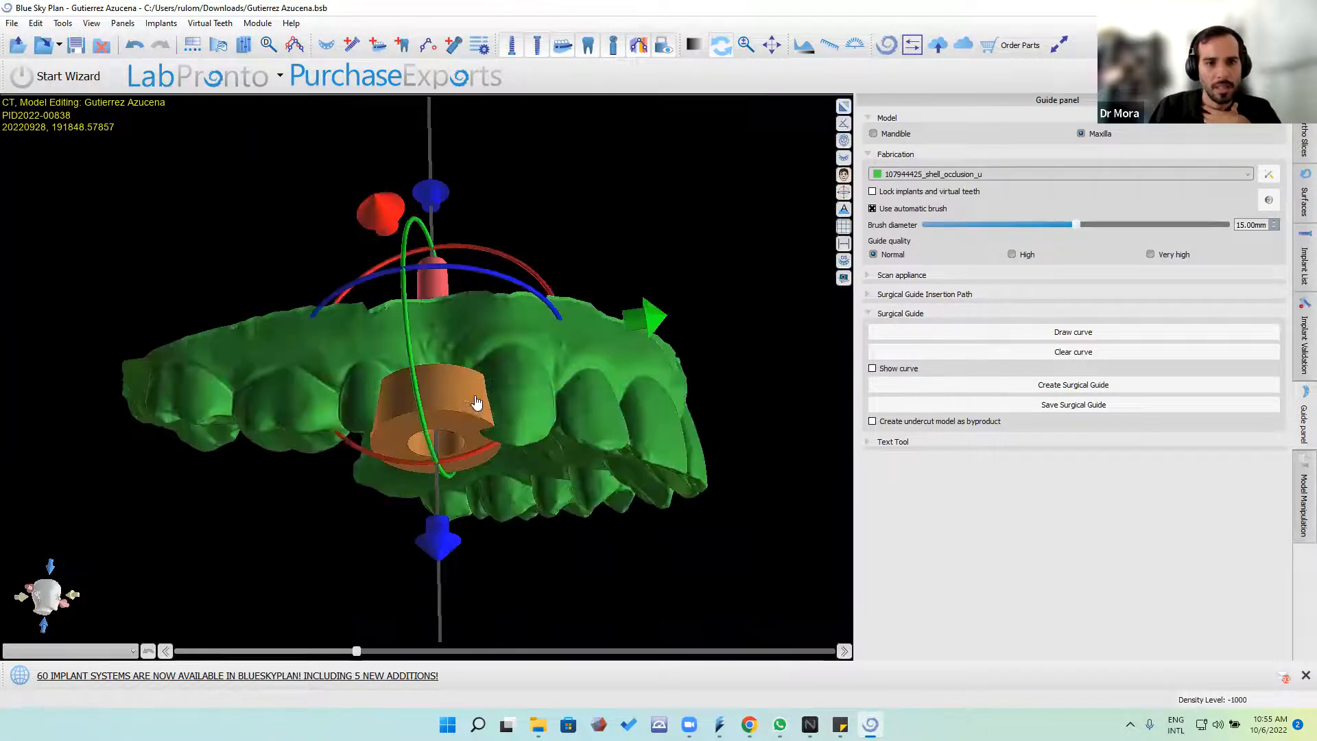
{"action": "left_click_drag", "start_coordinate": [488, 176], "coordinate": [449, 296]}
{"action": "right_click", "coordinate": [449, 297]}
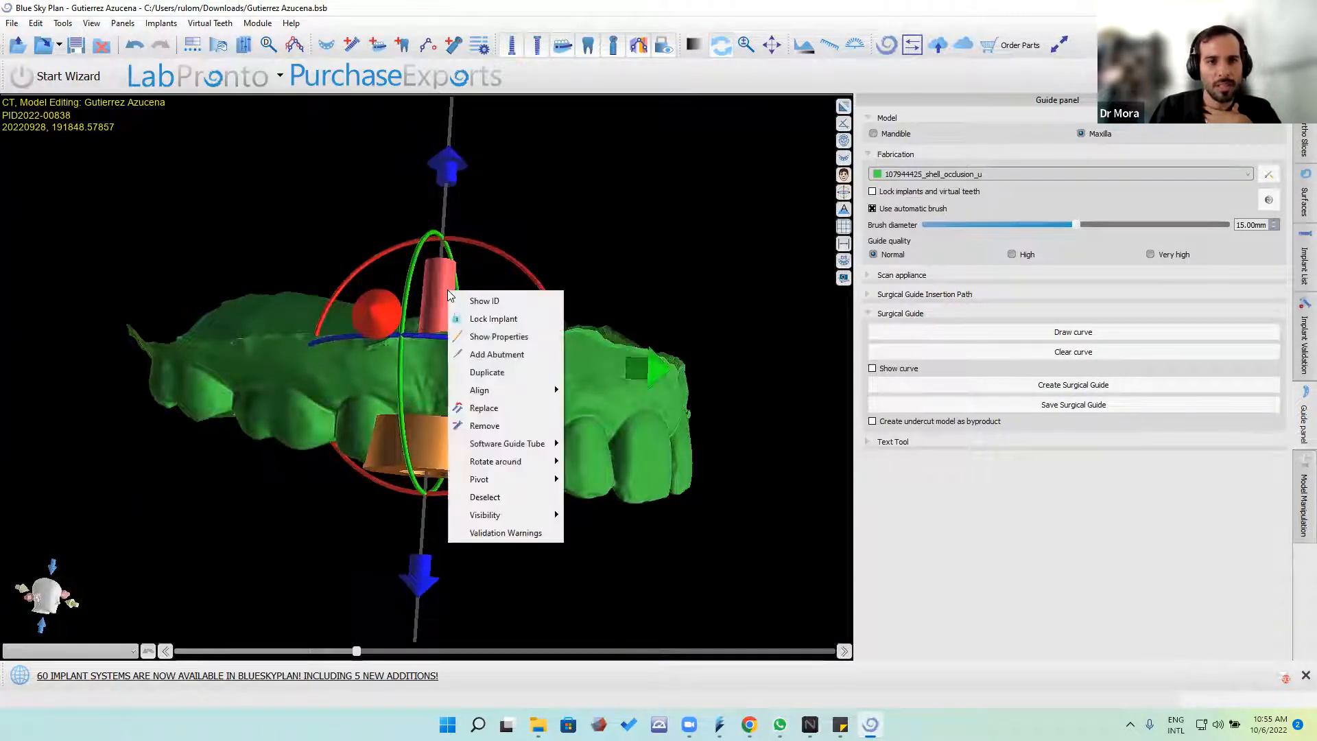
{"action": "left_click", "coordinate": [485, 407]}
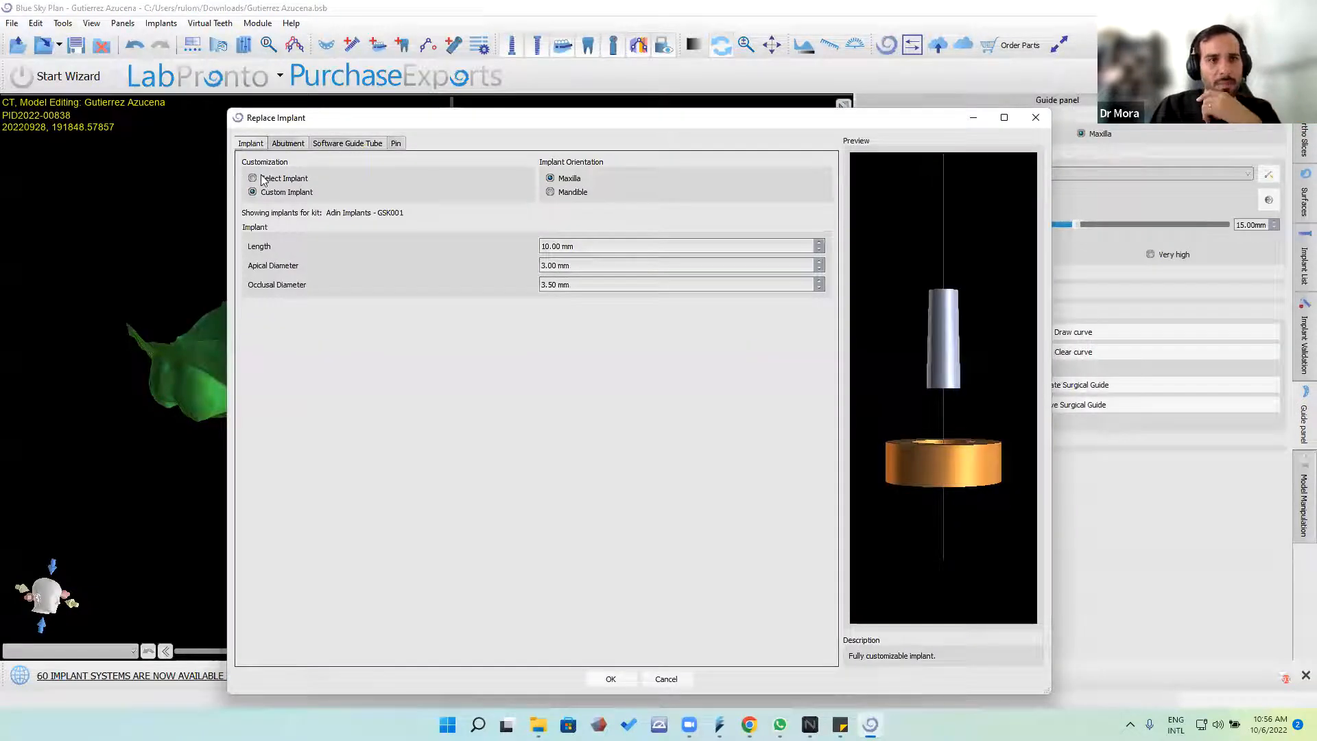
{"action": "left_click", "coordinate": [252, 179]}
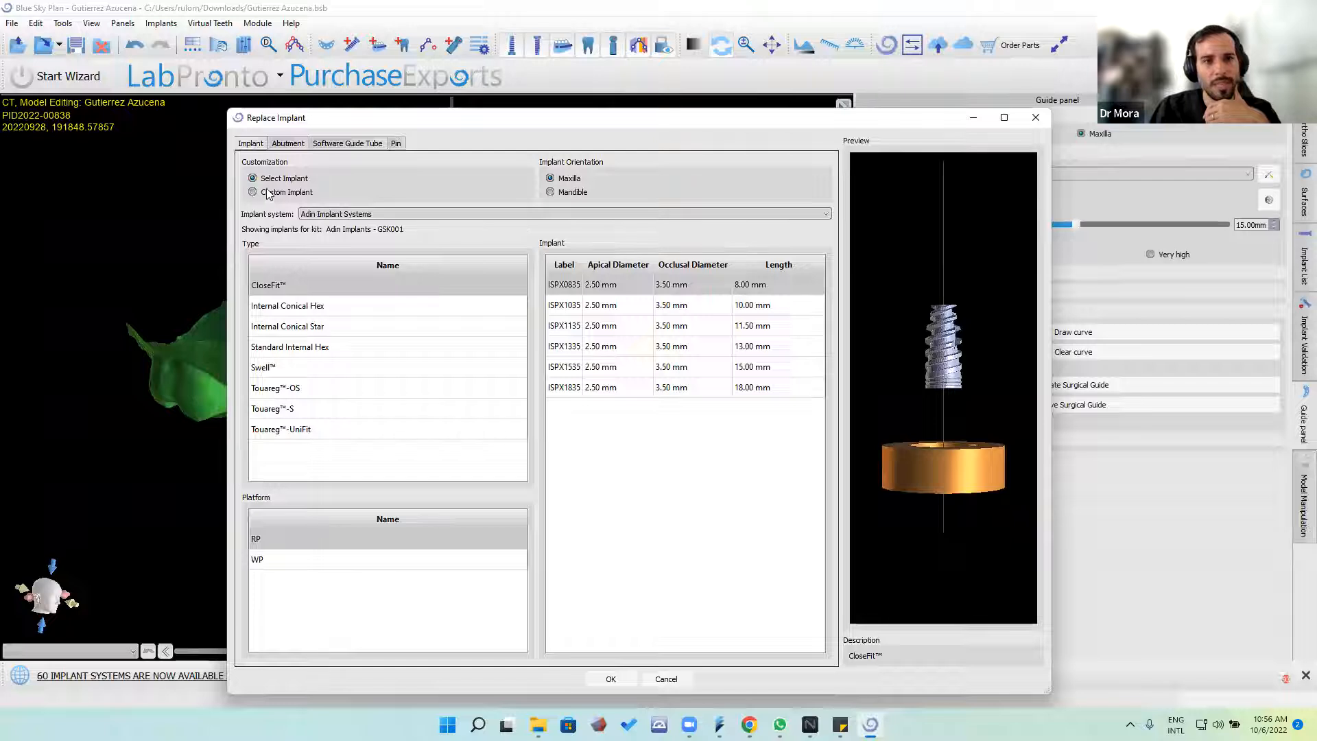
{"action": "left_click", "coordinate": [384, 214]}
{"action": "left_click", "coordinate": [400, 220]}
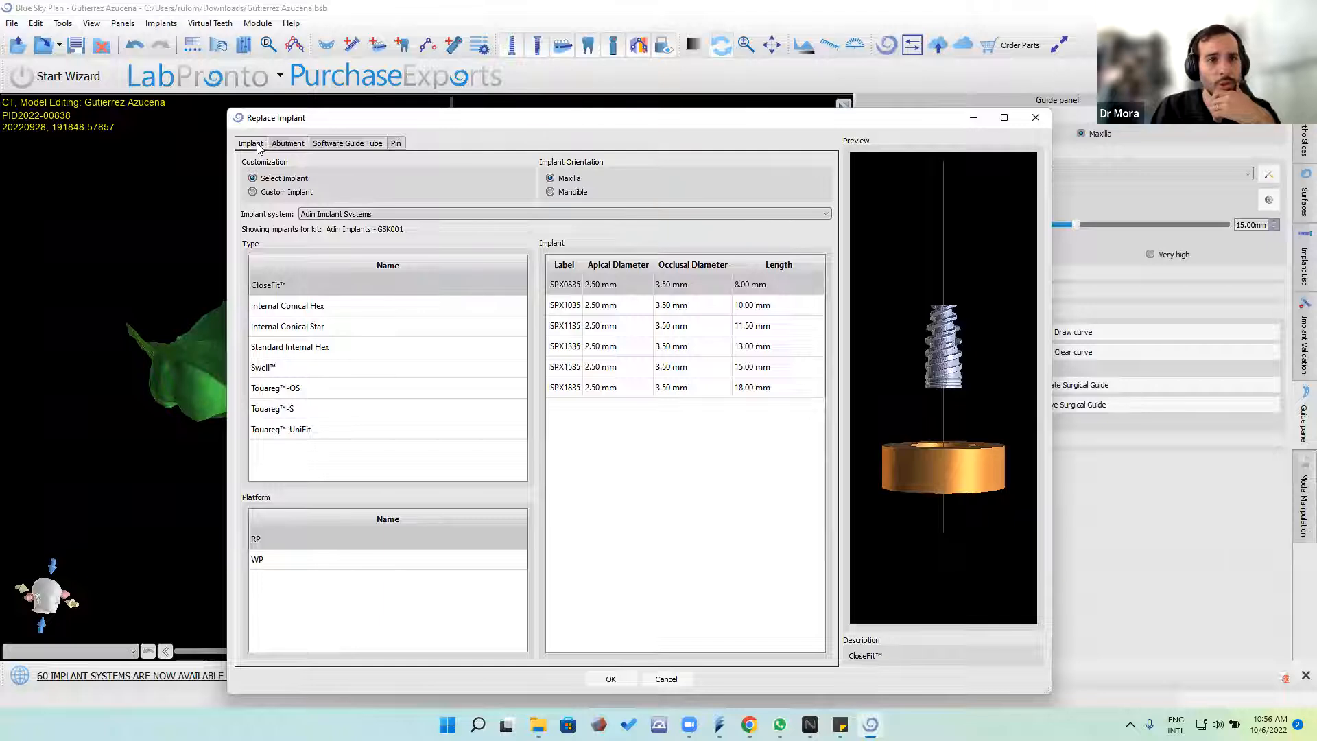
{"action": "left_click", "coordinate": [387, 214]}
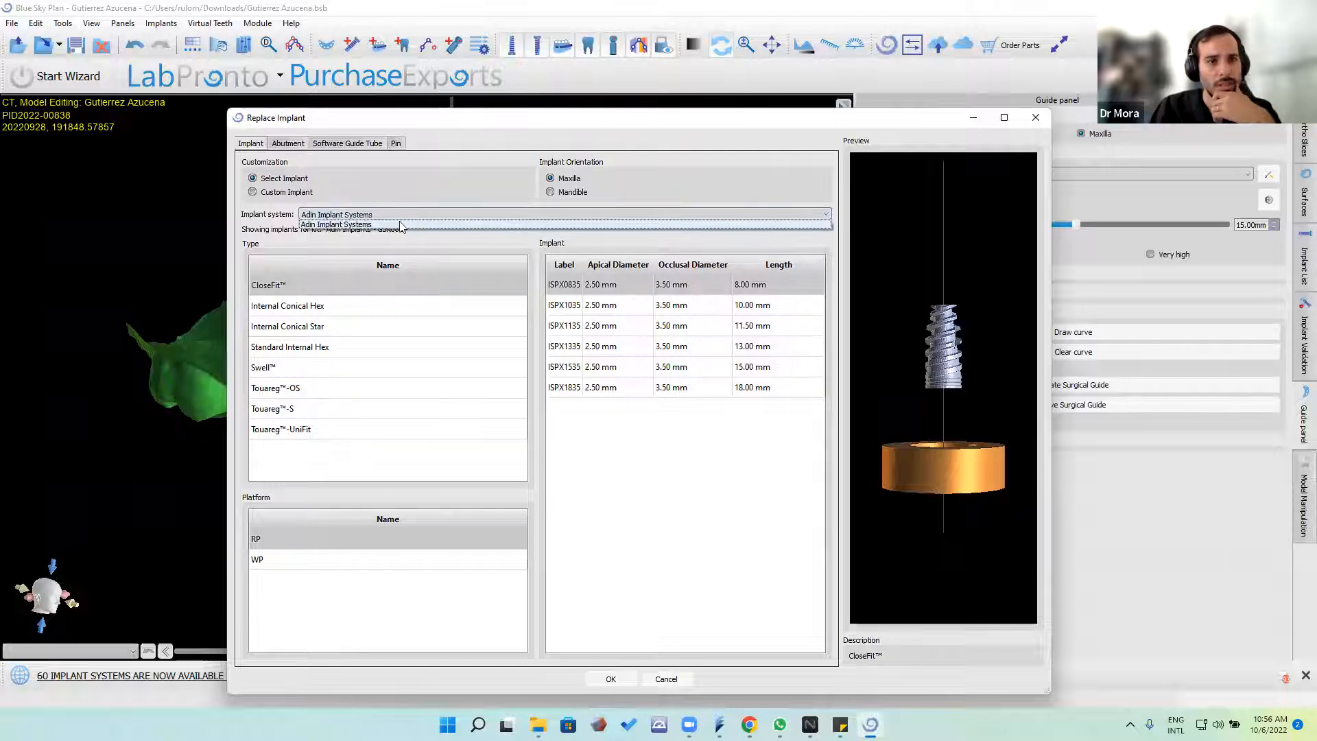
{"action": "left_click", "coordinate": [422, 173]}
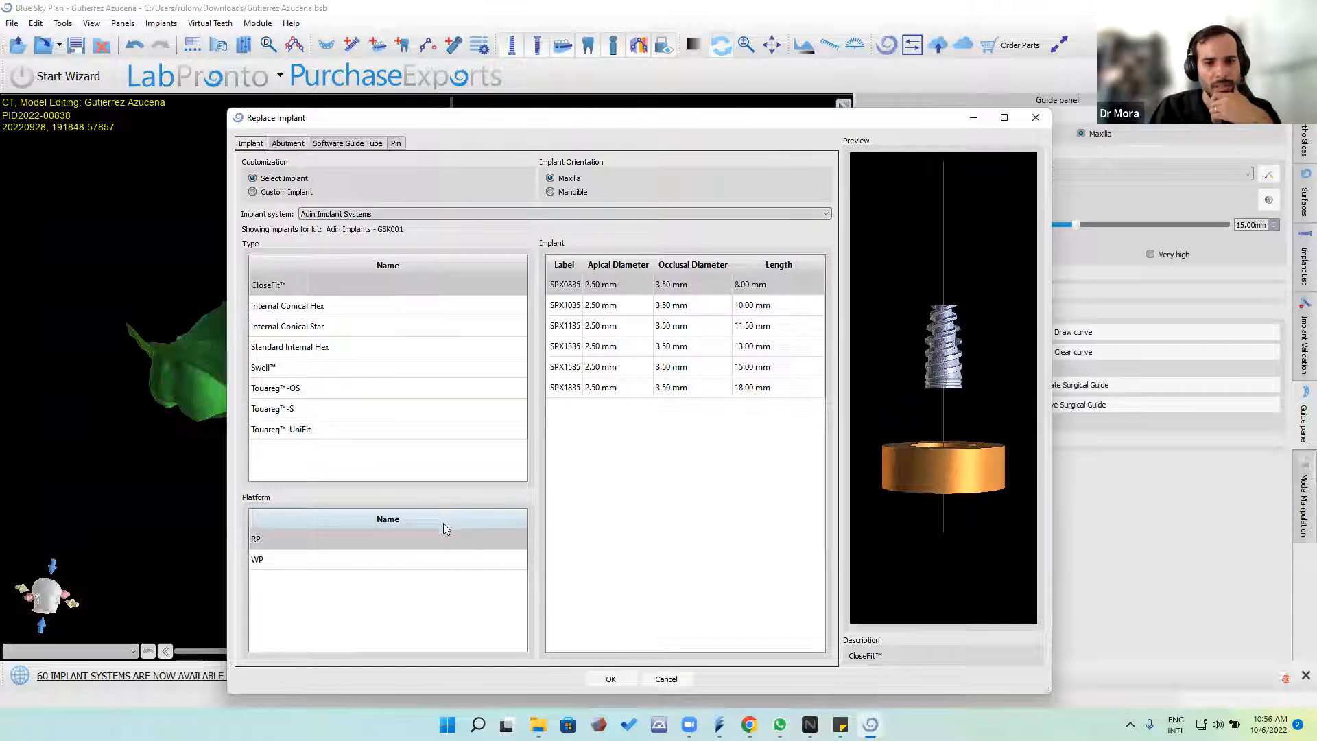
Step: Review the fixation pin options and confirm the replacement as a custom implant
{"action": "left_click", "coordinate": [335, 143]}
{"action": "left_click", "coordinate": [395, 142]}
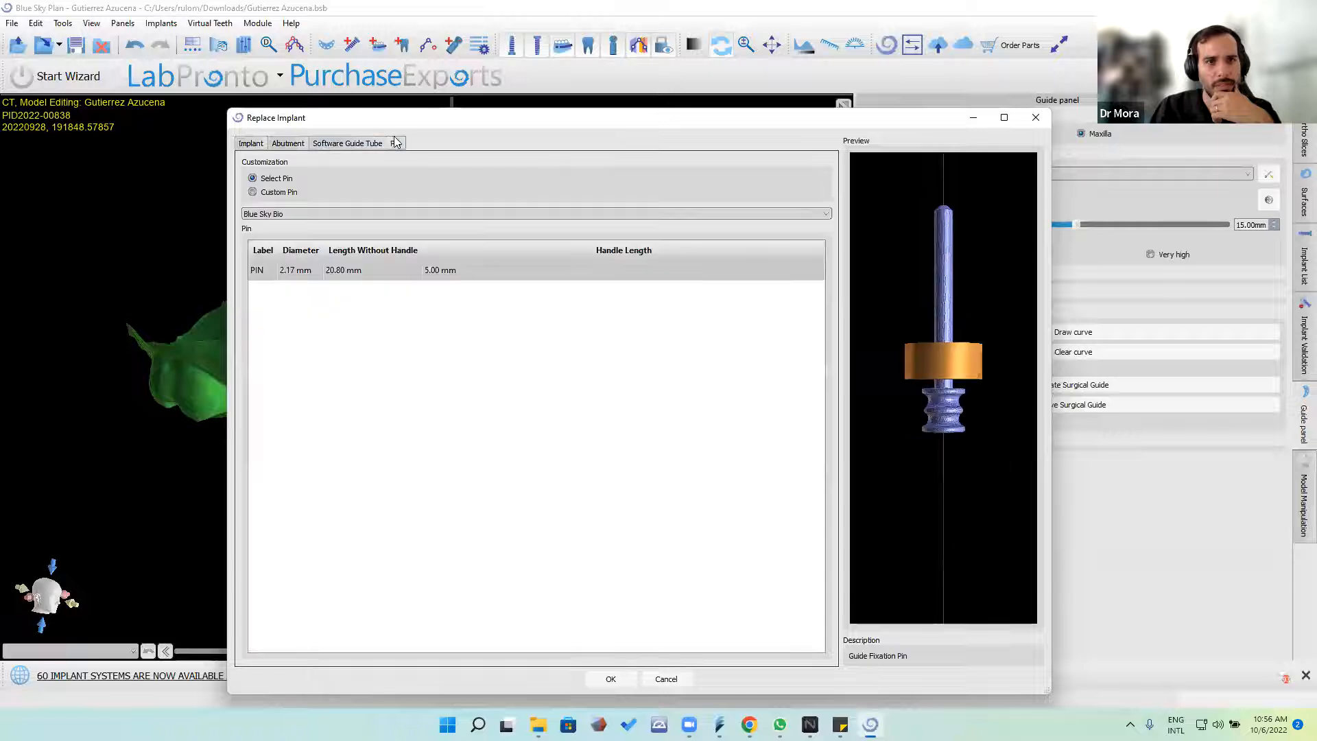
{"action": "left_click", "coordinate": [251, 143]}
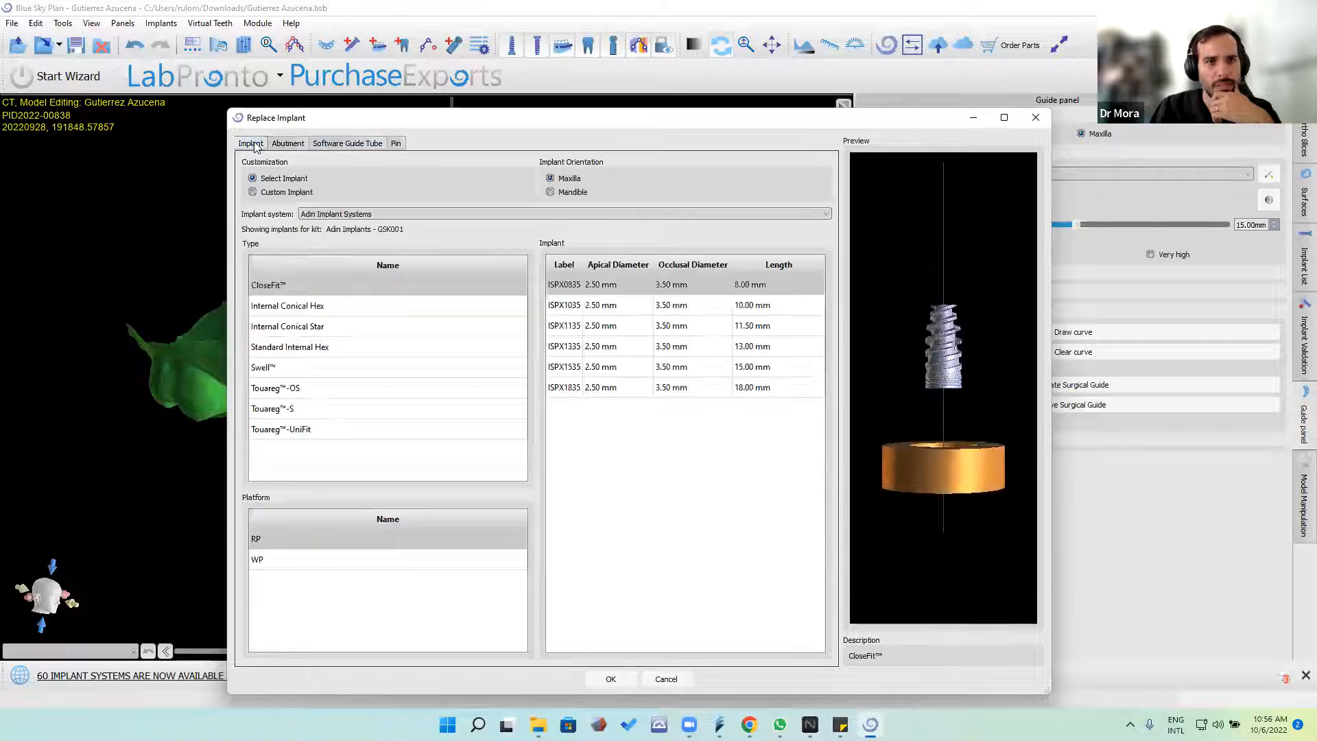
{"action": "left_click", "coordinate": [253, 192]}
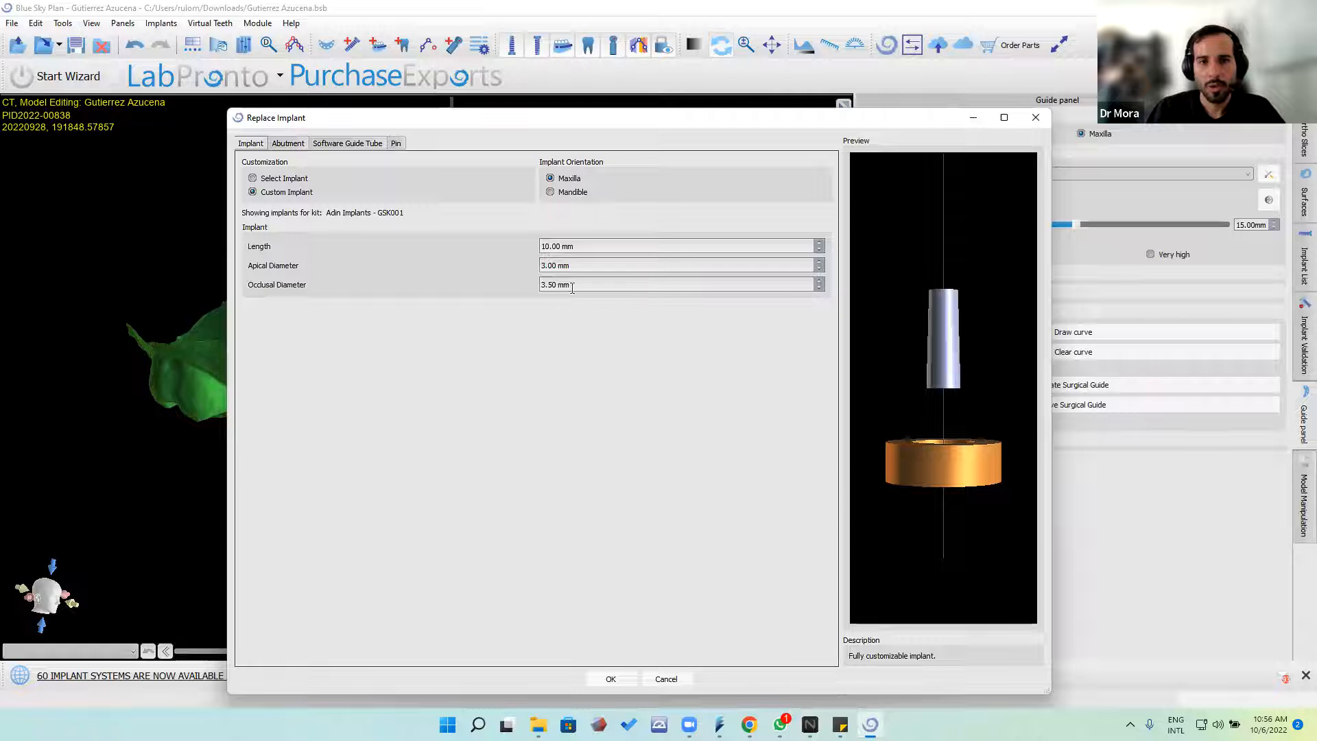
{"action": "left_click", "coordinate": [609, 679]}
Step: Examine the guide tube's fit between the neighbouring teeth from the side and from the occlusal view
{"action": "left_click_drag", "start_coordinate": [280, 391], "coordinate": [245, 452]}
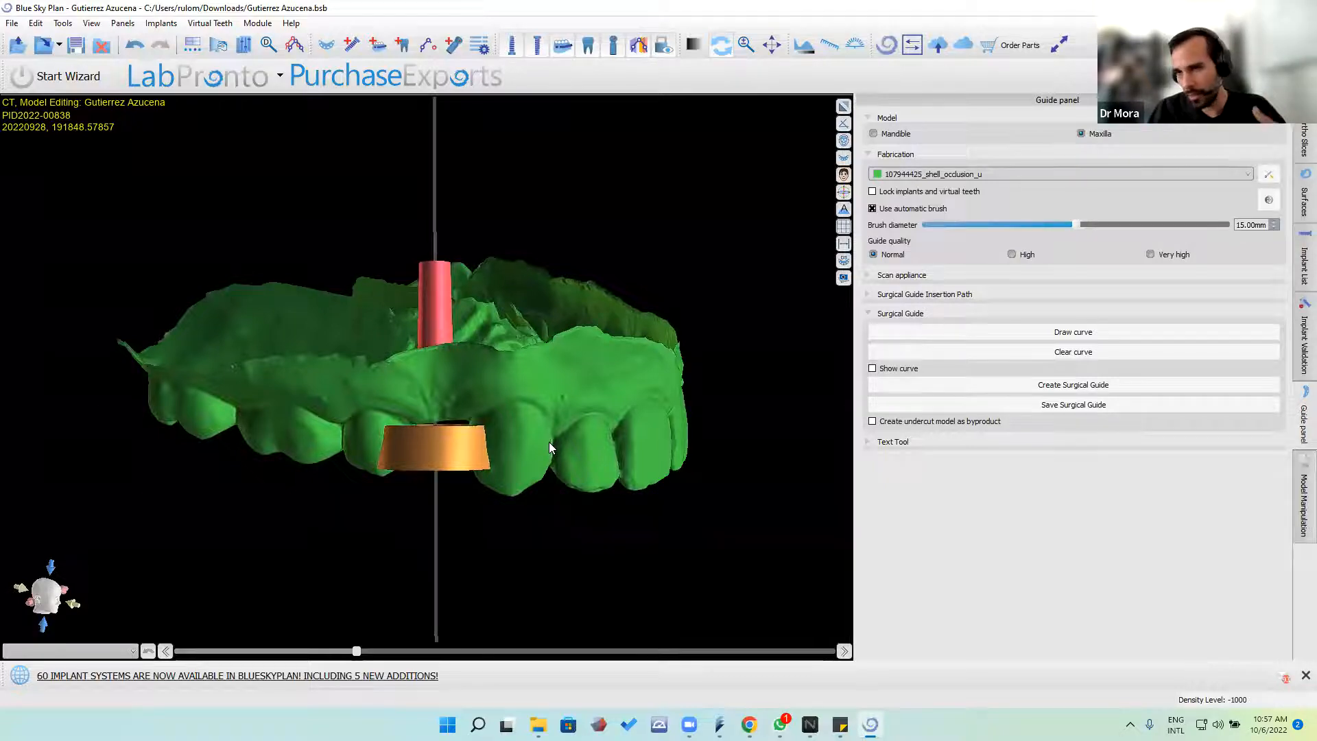
{"action": "mouse_move", "coordinate": [604, 473]}
{"action": "left_mouse_down"}
{"action": "mouse_move", "coordinate": [649, 428]}
{"action": "mouse_move", "coordinate": [616, 491]}
{"action": "mouse_move", "coordinate": [687, 522]}
{"action": "mouse_move", "coordinate": [377, 187]}
{"action": "mouse_move", "coordinate": [357, 144]}
{"action": "left_mouse_up"}
{"action": "scroll", "coordinate": [631, 492], "scroll_direction": "up", "scroll_amount": 2}
{"action": "left_click", "coordinate": [1176, 332]}
{"action": "left_click", "coordinate": [450, 449]}
{"action": "left_click_drag", "start_coordinate": [358, 406], "coordinate": [496, 565]}
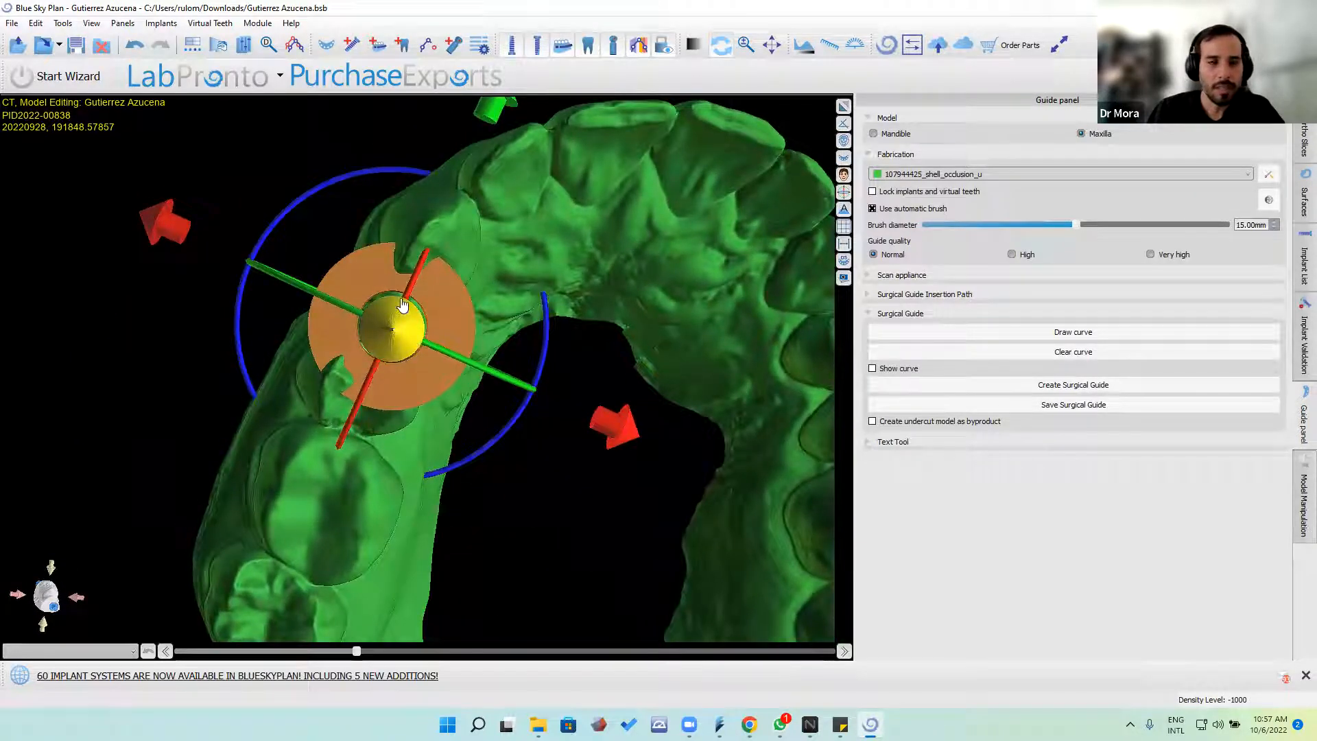
{"action": "left_click", "coordinate": [555, 480]}
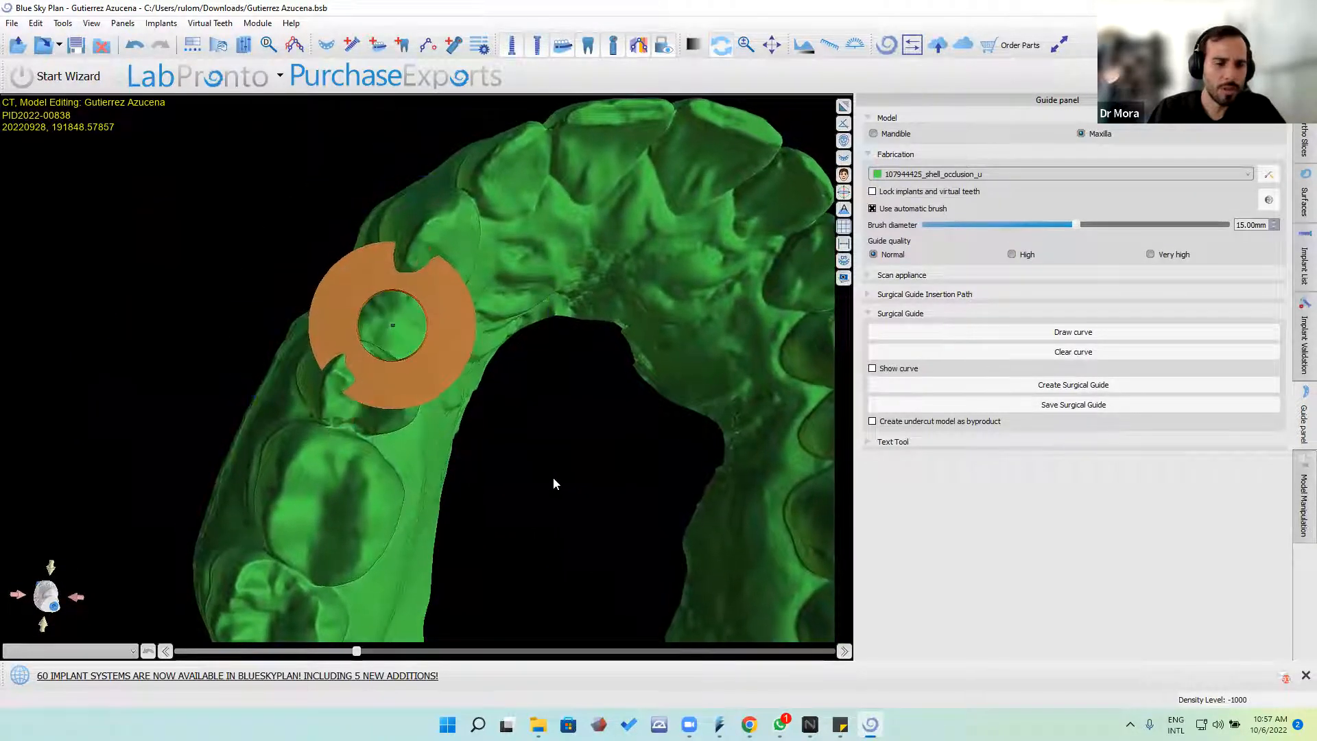
{"action": "left_click", "coordinate": [458, 408]}
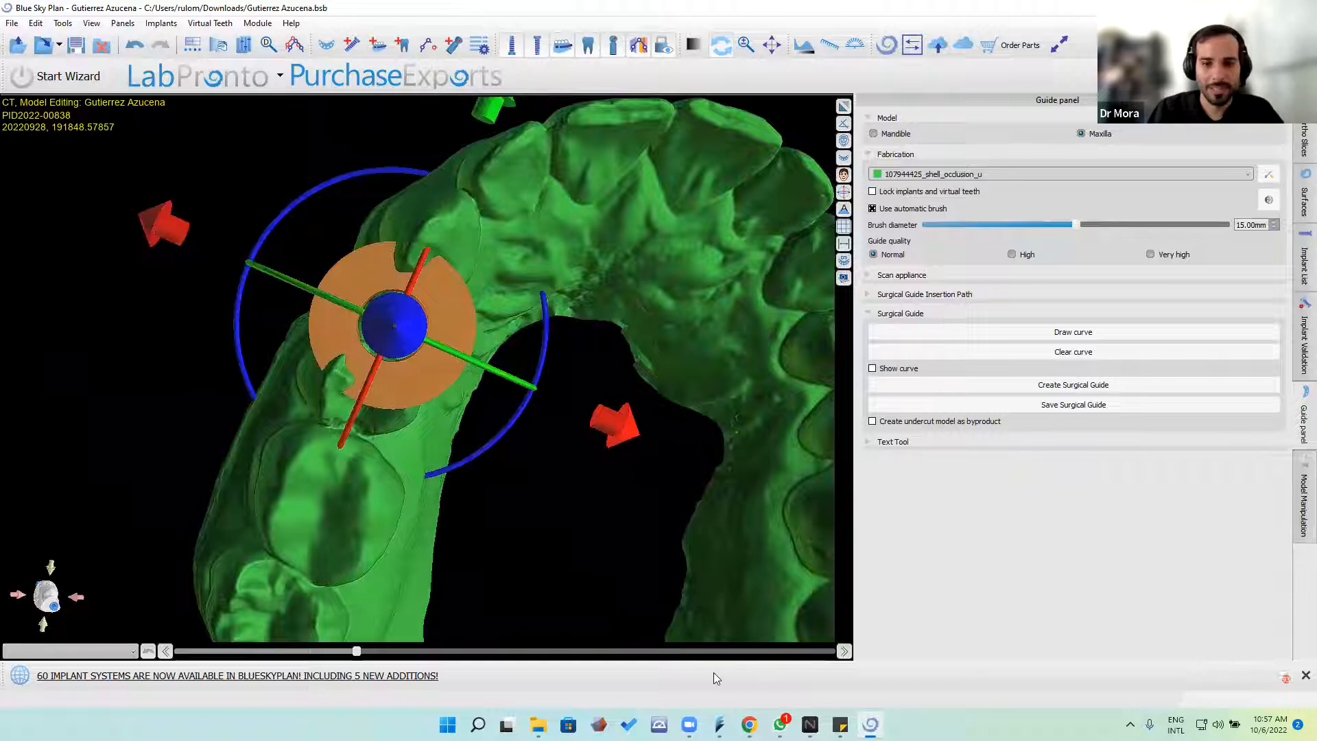
Step: Check the F3.5 soft-bone drill diagram in WhatsApp, and hide the green upper jaw scan surface back in Blue Sky Plan
{"action": "key", "text": "alt+Tab"}
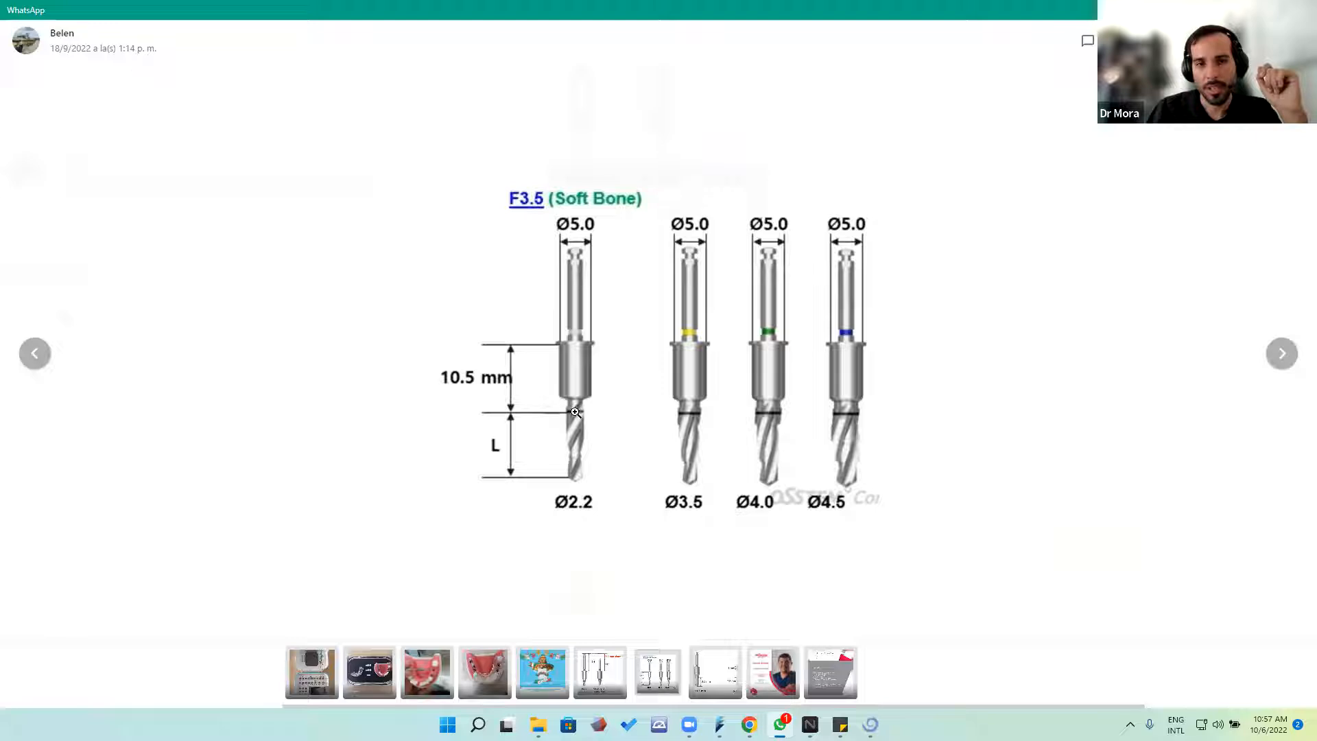
{"action": "key", "text": "alt+Tab"}
{"action": "left_click_drag", "start_coordinate": [587, 450], "coordinate": [503, 372]}
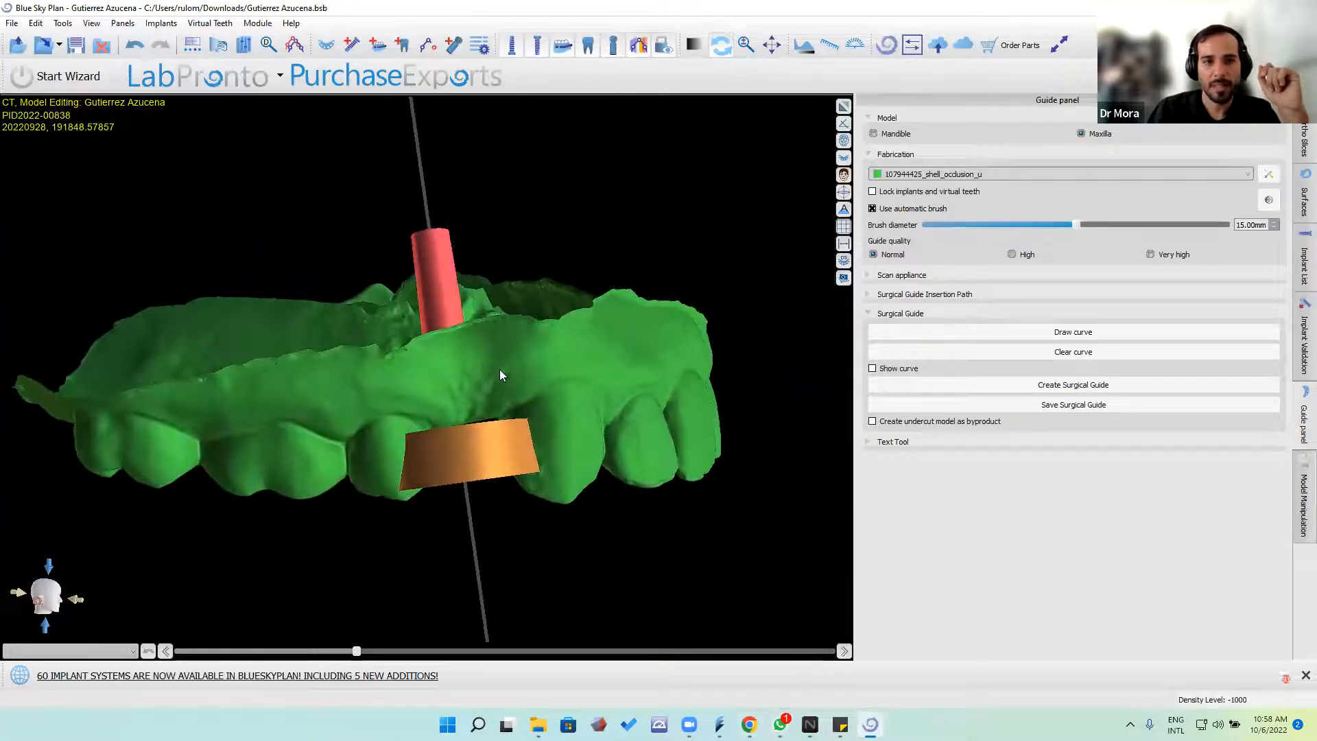
{"action": "left_click", "coordinate": [1299, 199]}
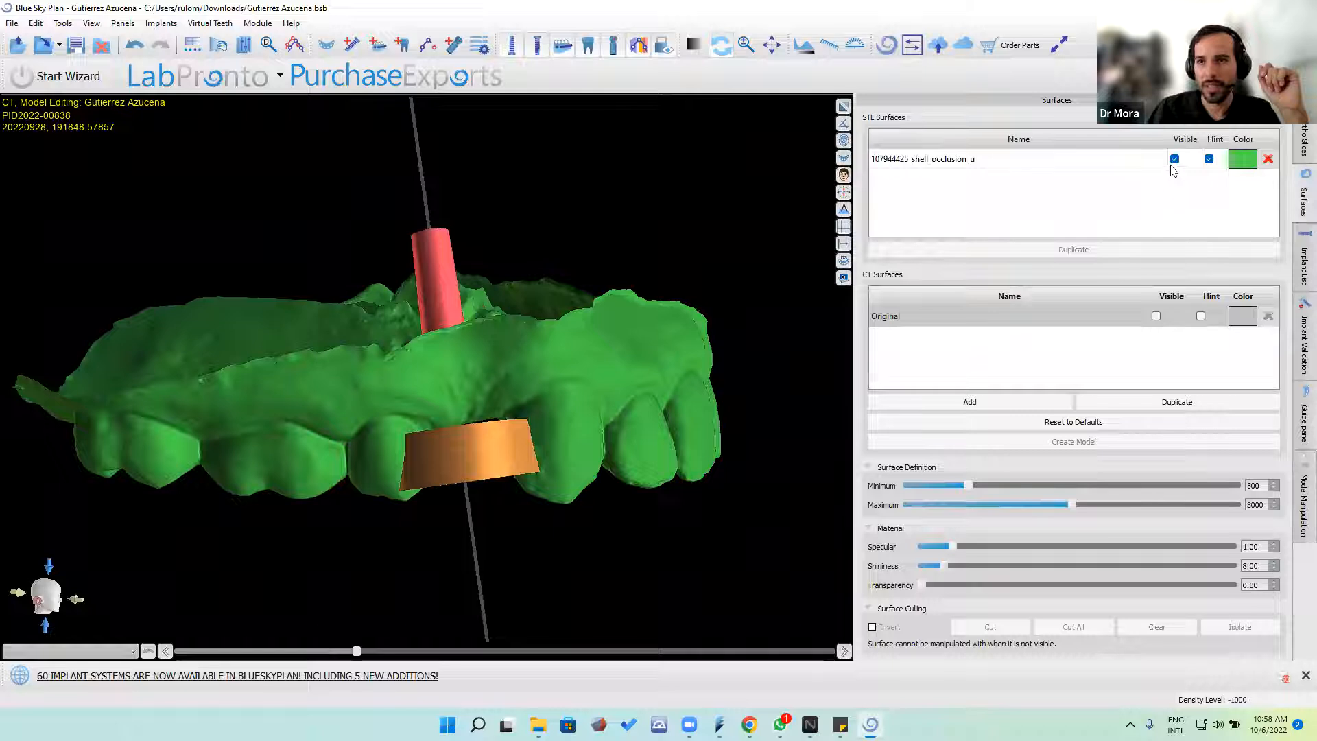
{"action": "left_click", "coordinate": [1174, 159]}
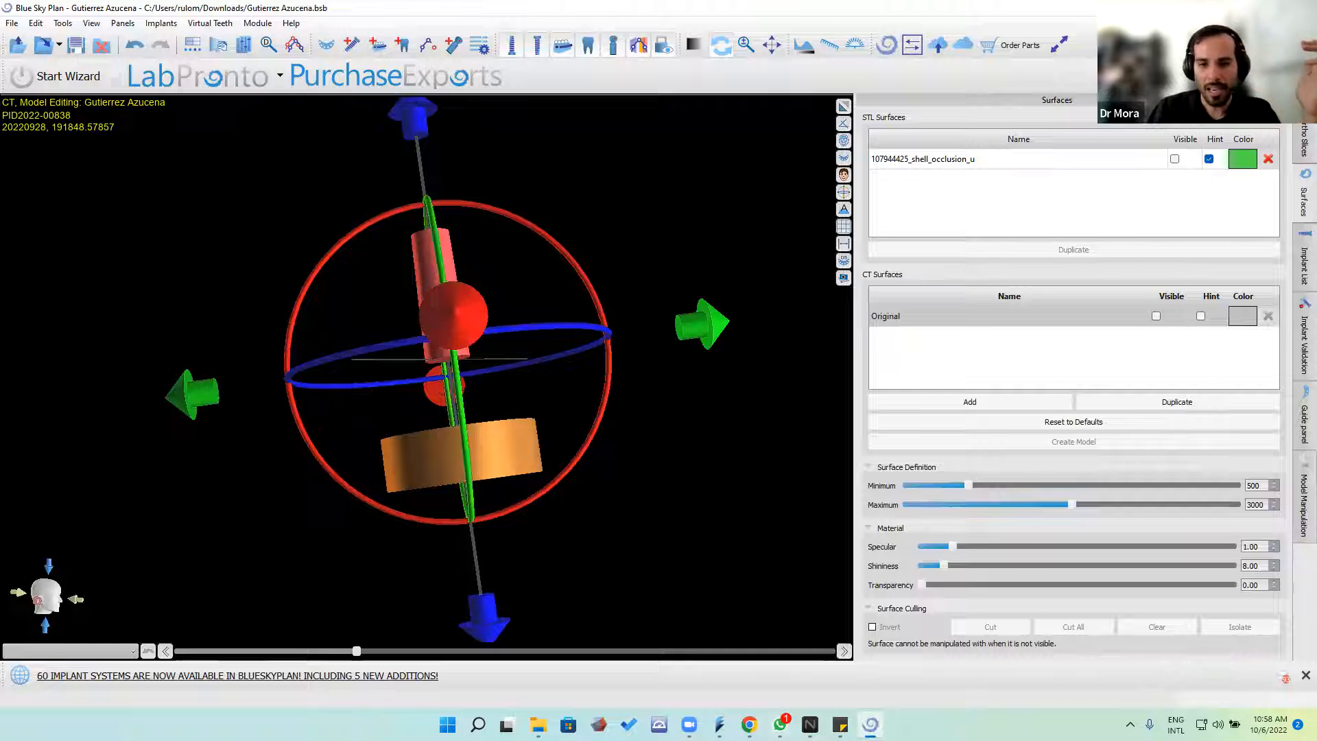
Step: Recheck the drill diagram in WhatsApp and set the software guide tube's offset to 10.50 mm in Blue Sky Plan
{"action": "left_click", "coordinate": [780, 724]}
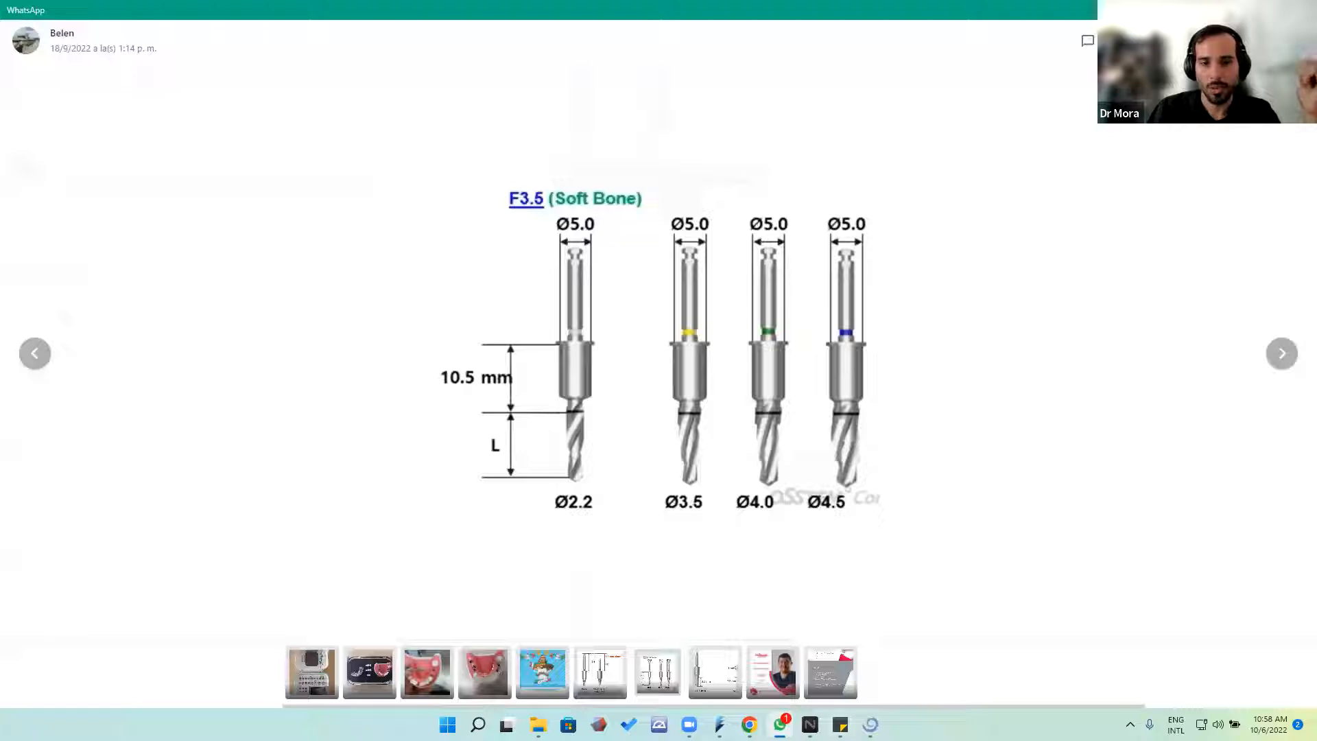
{"action": "left_click", "coordinate": [870, 725]}
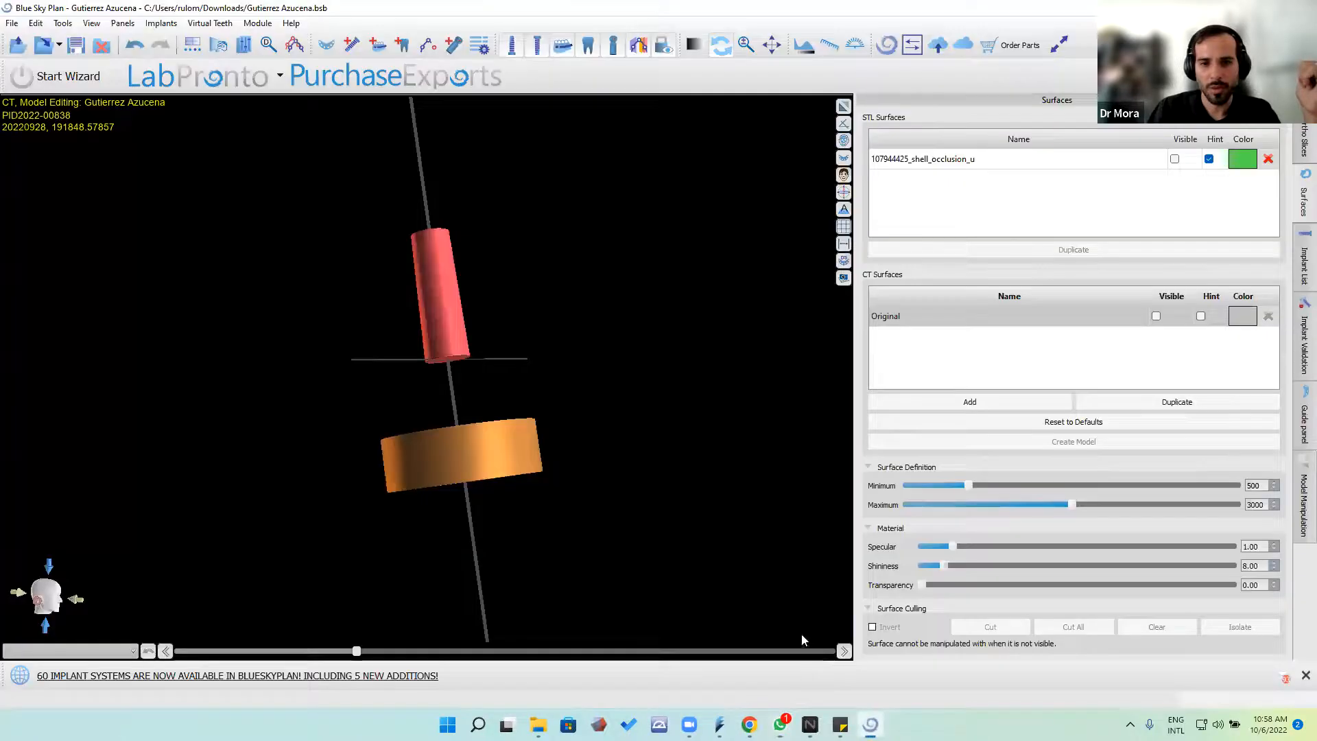
{"action": "left_click", "coordinate": [1303, 264]}
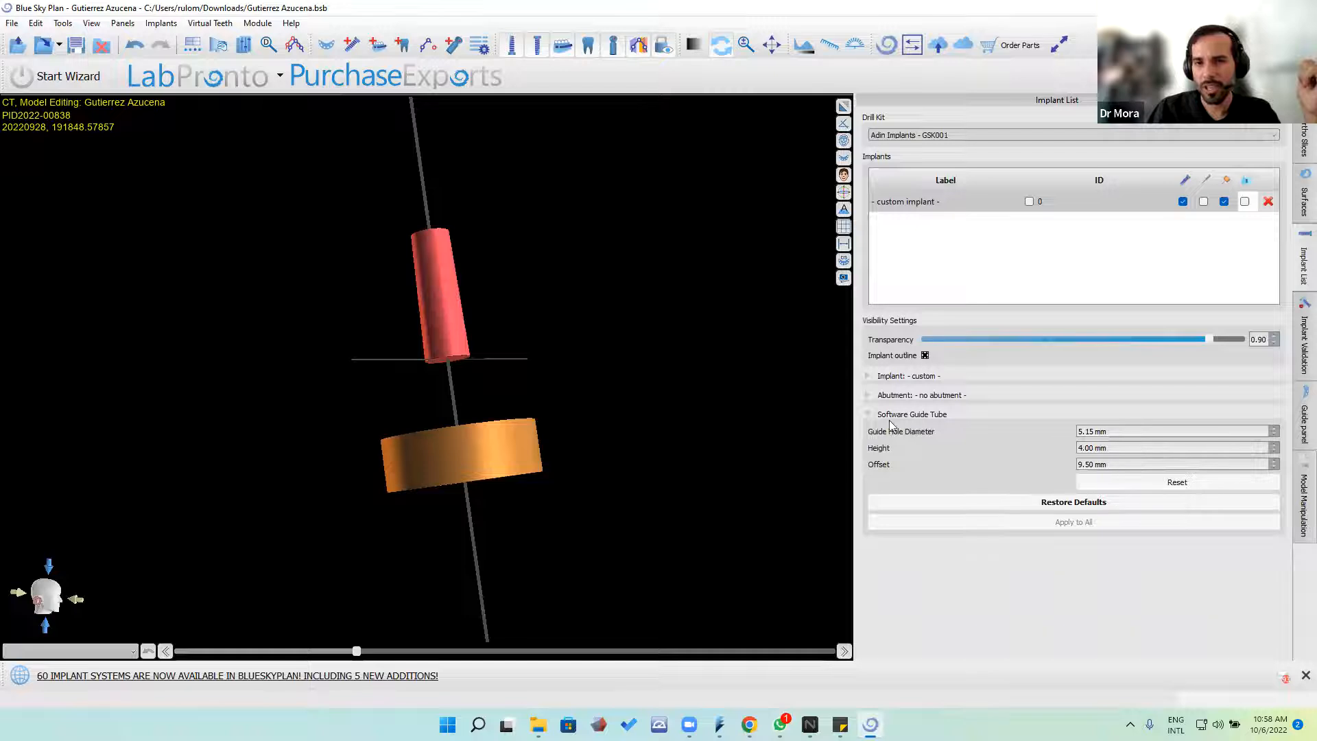
{"action": "left_click", "coordinate": [868, 417]}
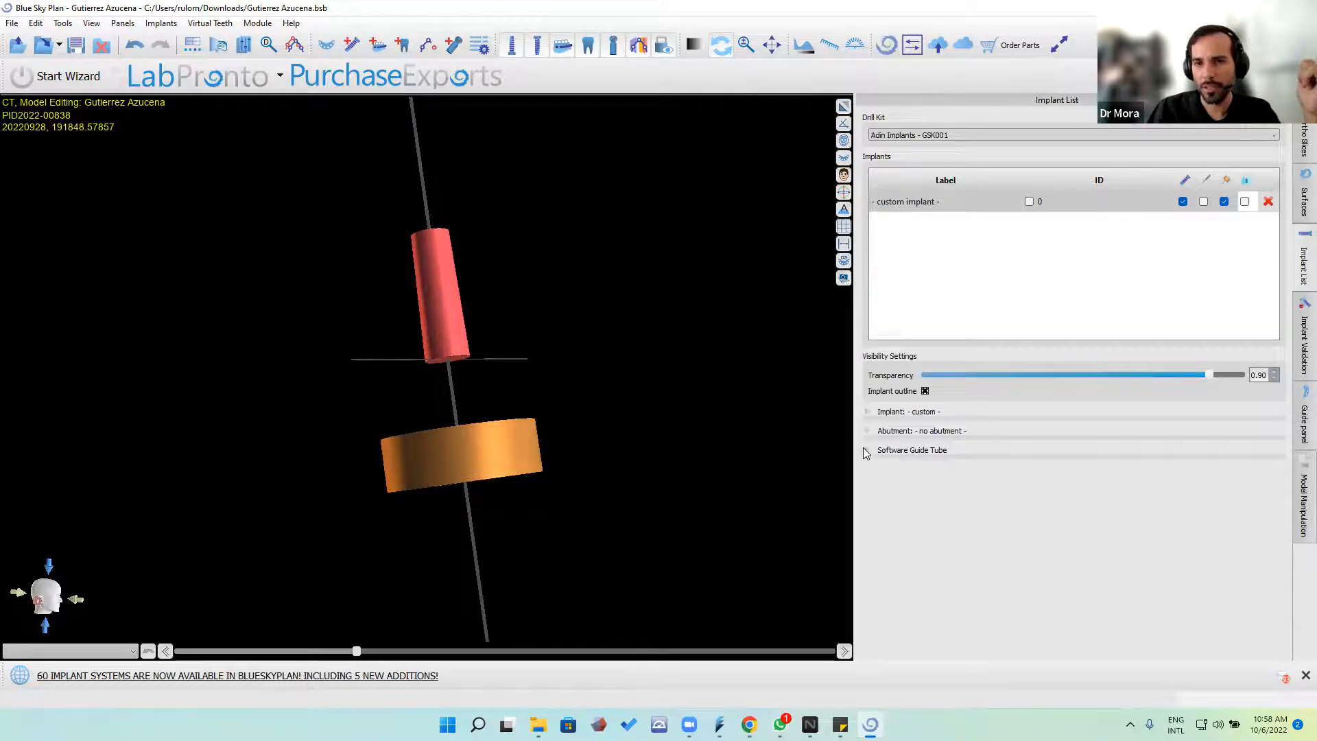
{"action": "left_click", "coordinate": [865, 449]}
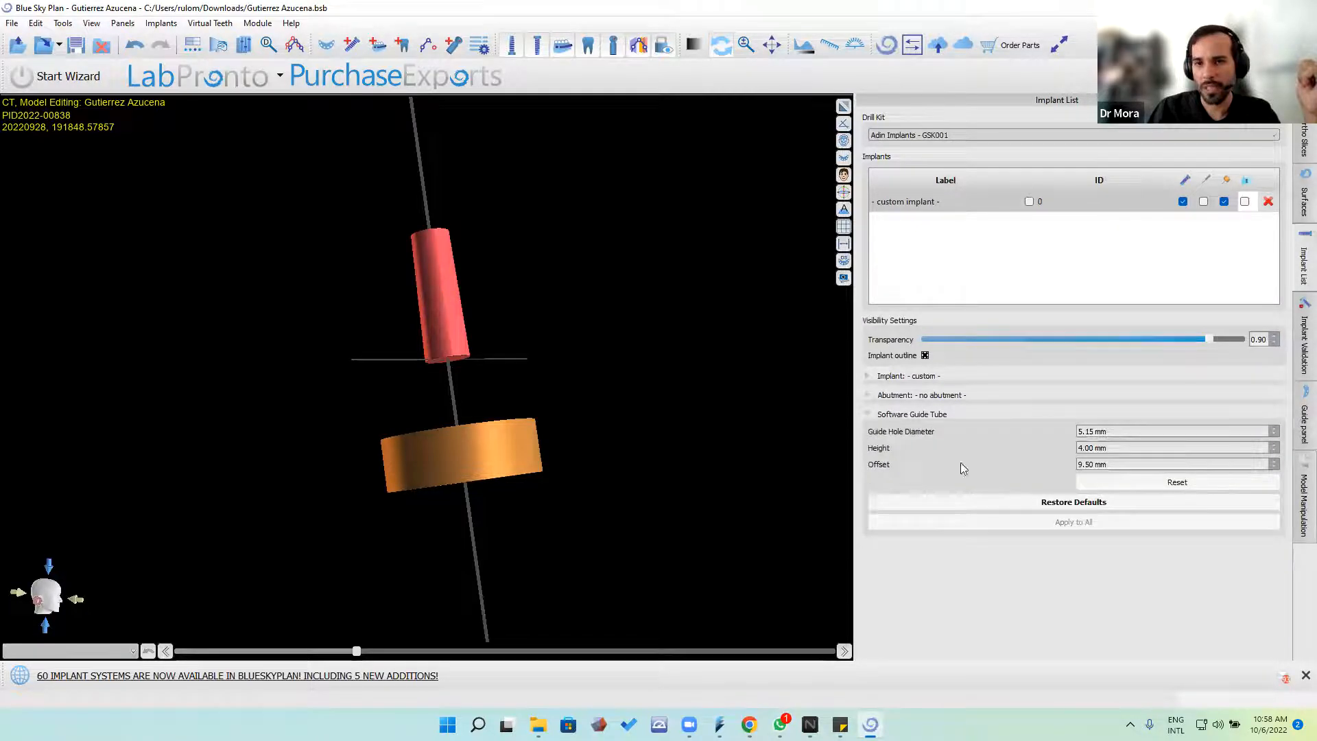
{"action": "triple_click", "coordinate": [1093, 463]}
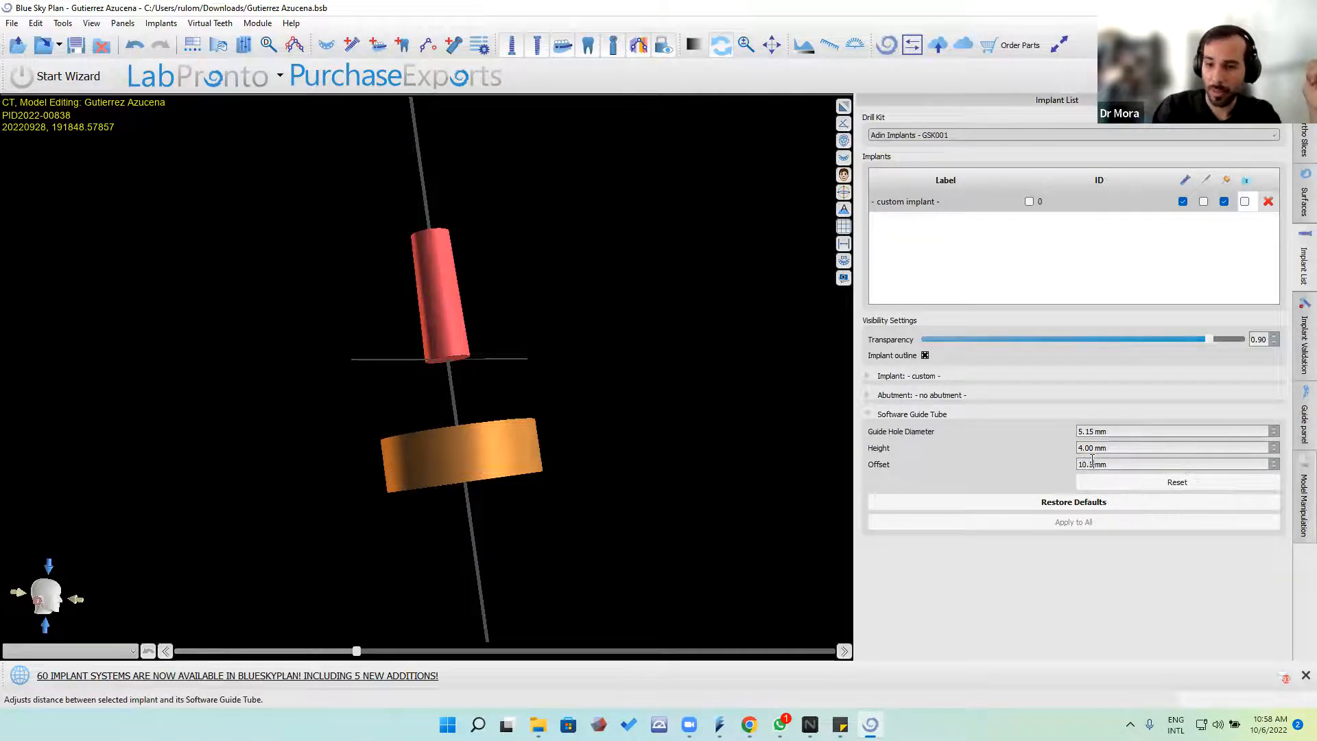
{"action": "key", "text": "Return"}
{"action": "left_click", "coordinate": [809, 374]}
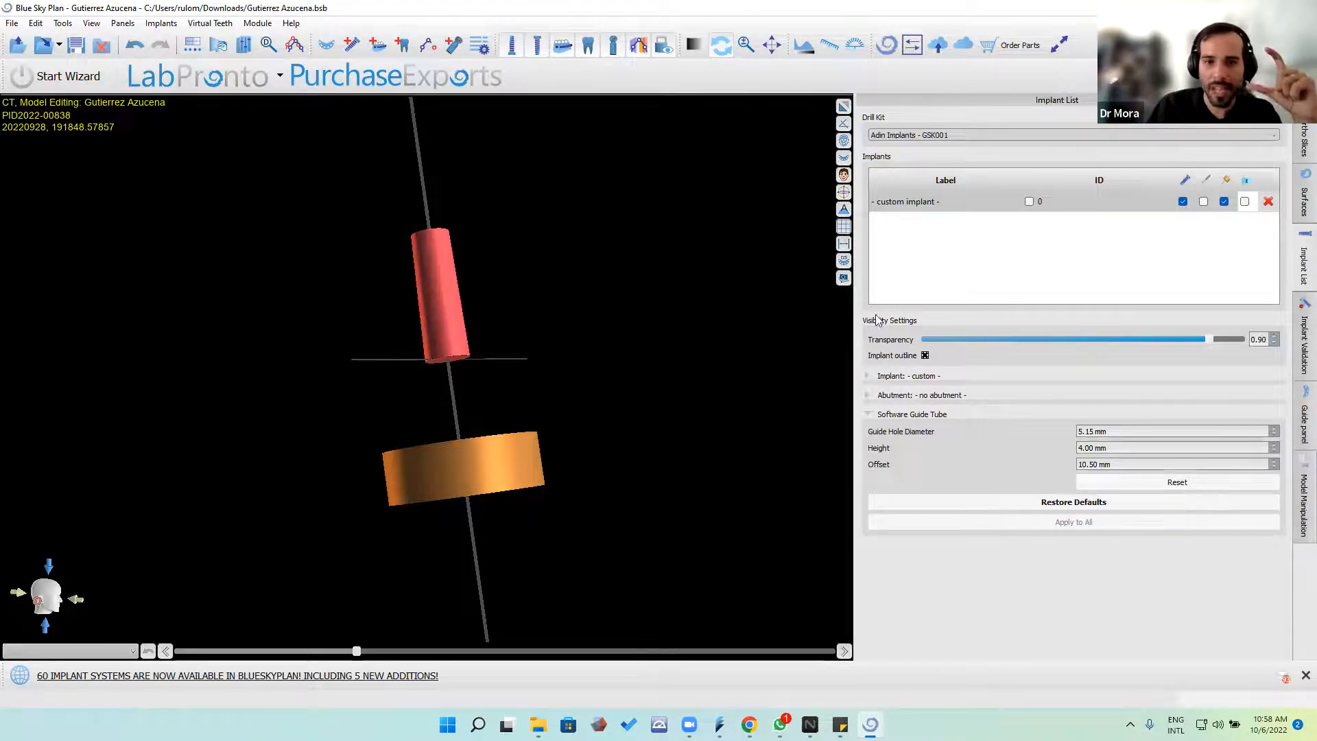
Step: Inspect the guide tube's hole and the implant from a viewpoint nearly along the implant axis
{"action": "left_click_drag", "start_coordinate": [641, 559], "coordinate": [458, 121]}
{"action": "left_click", "coordinate": [426, 295]}
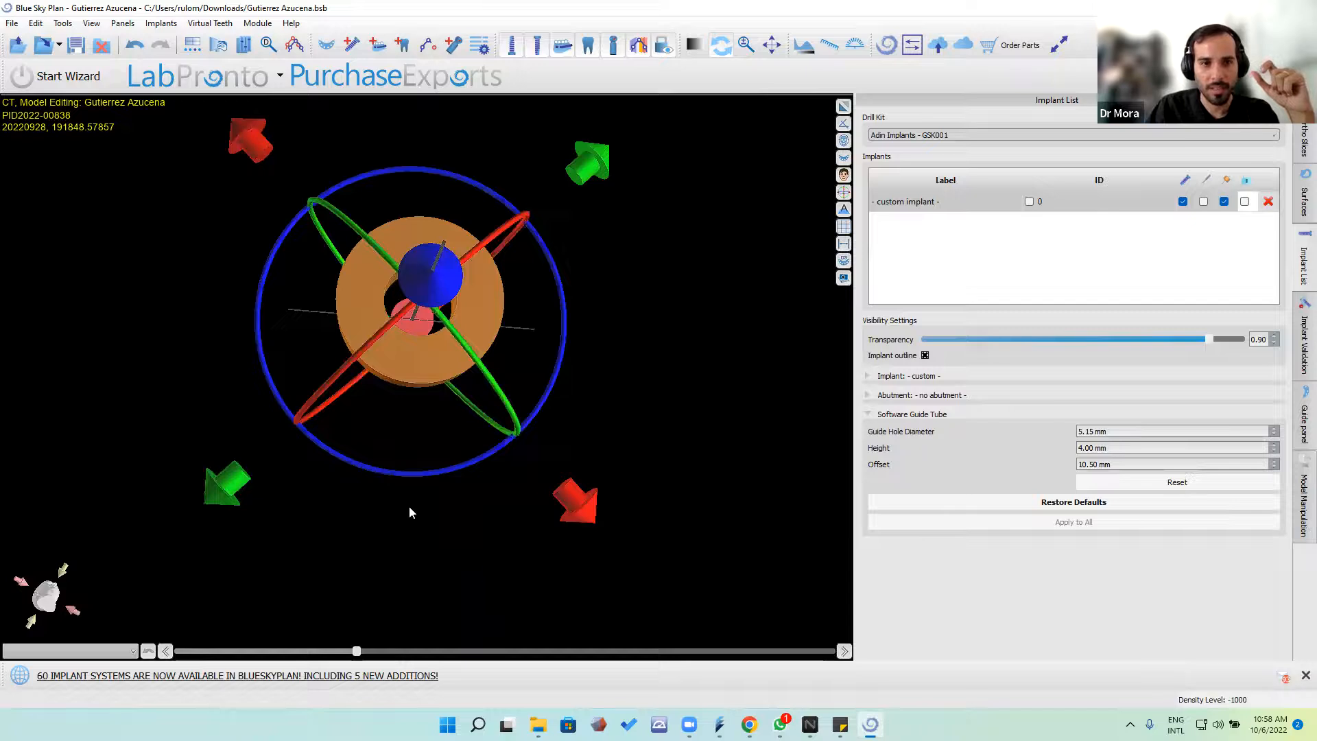
Step: Check the drill diameters in the F3.5 soft-bone diagram in WhatsApp, and return to the guide tube settings in Blue Sky Plan
{"action": "scroll", "coordinate": [640, 439], "scroll_direction": "down", "scroll_amount": 4}
{"action": "scroll", "coordinate": [624, 246], "scroll_direction": "up", "scroll_amount": 3}
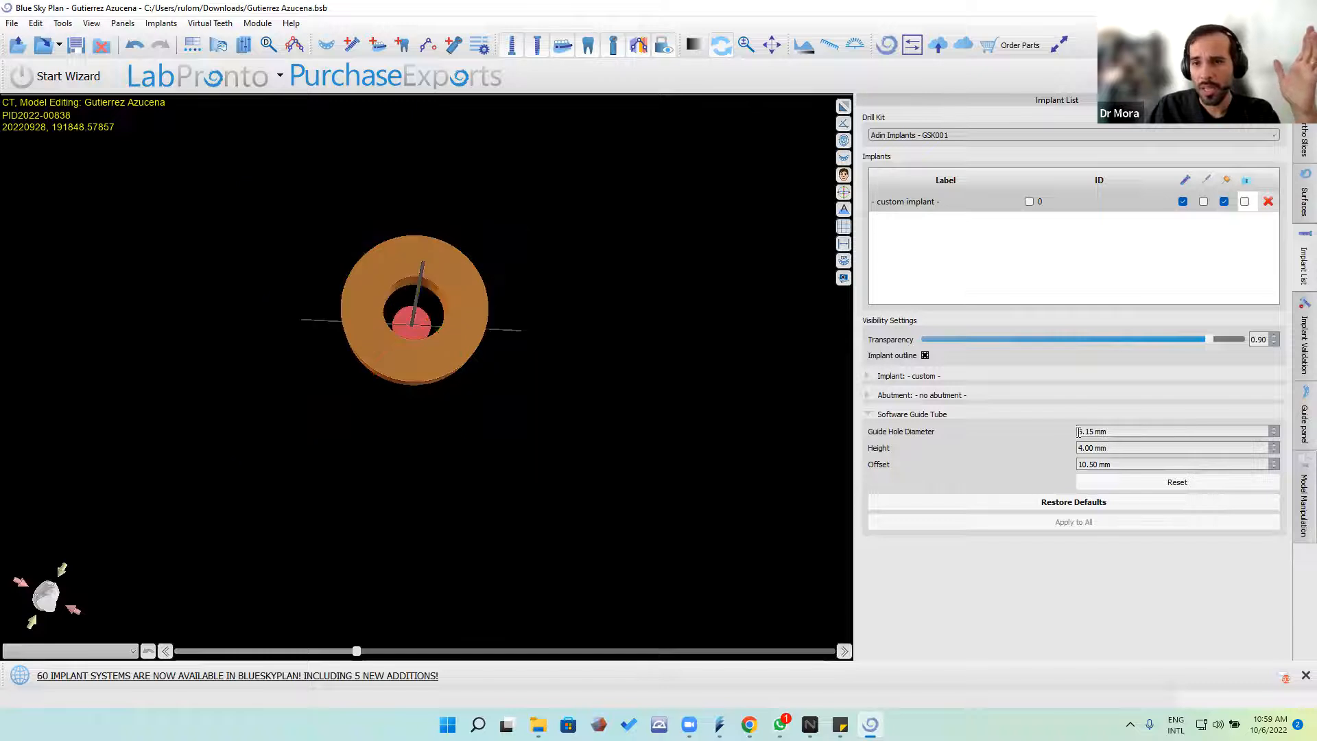
{"action": "left_click", "coordinate": [780, 724]}
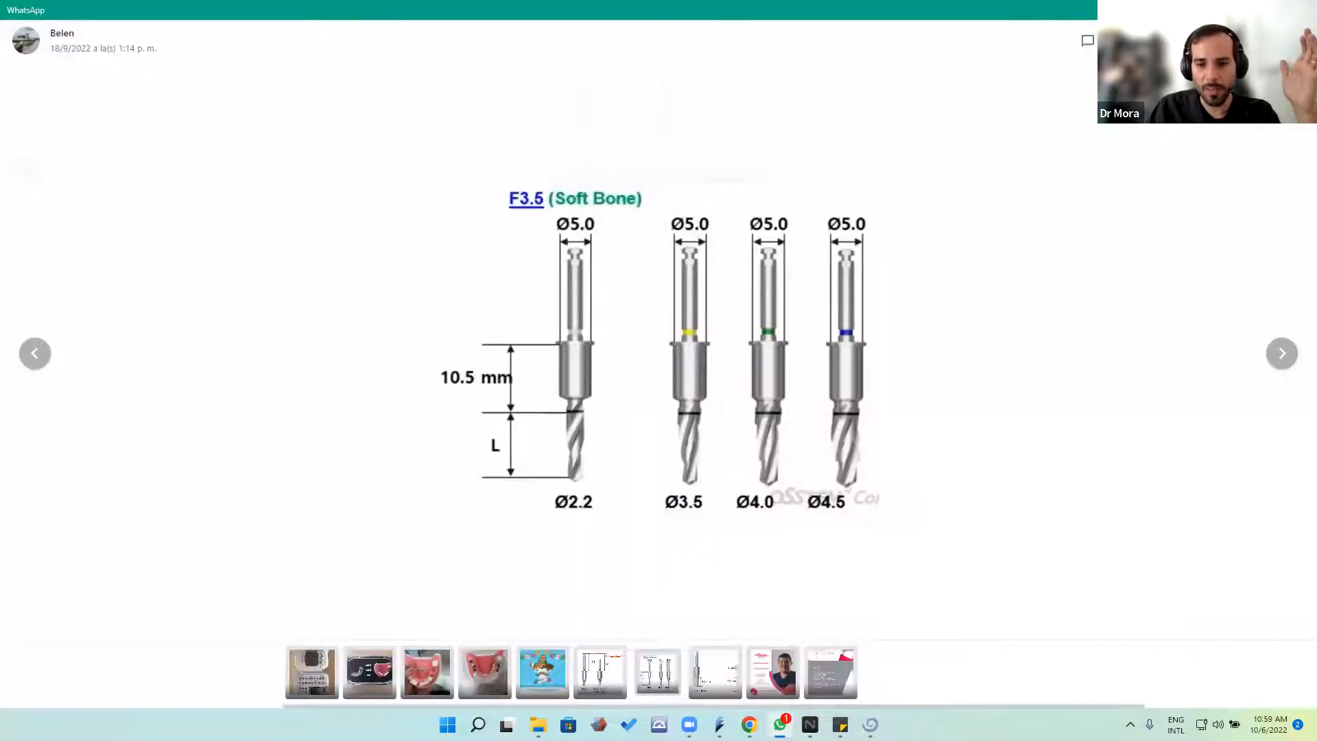
{"action": "left_click", "coordinate": [869, 724]}
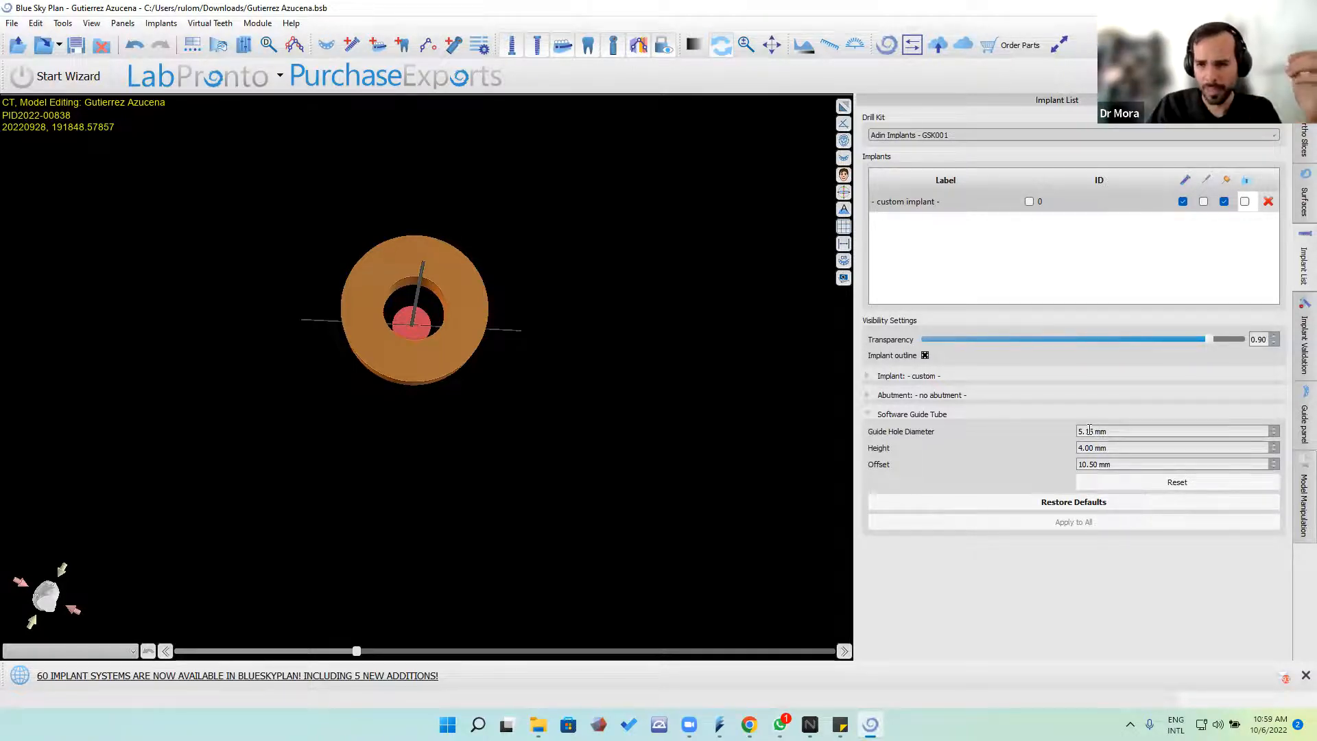
Step: Examine the clearance between the guide tube's hole and the implant along the implant axis, and view both from the side
{"action": "mouse_move", "coordinate": [464, 323]}
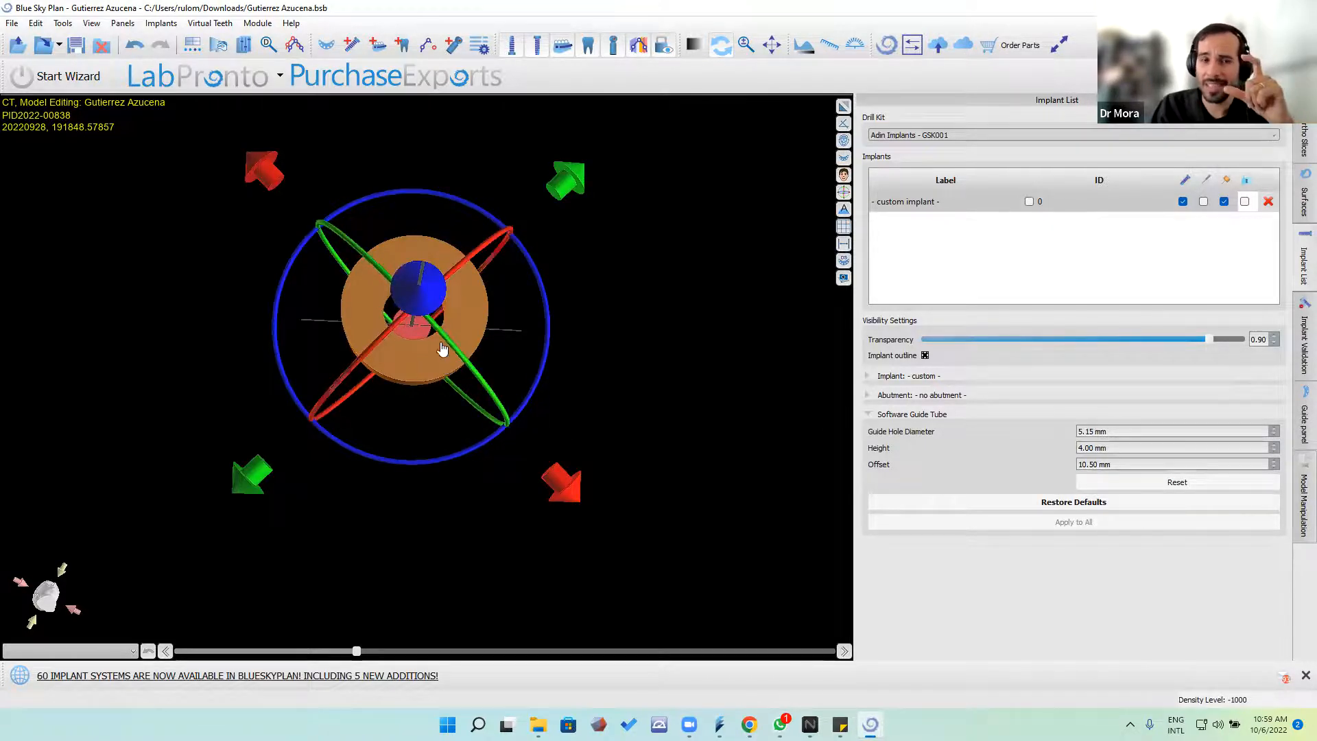
{"action": "left_click_drag", "start_coordinate": [673, 377], "coordinate": [626, 416]}
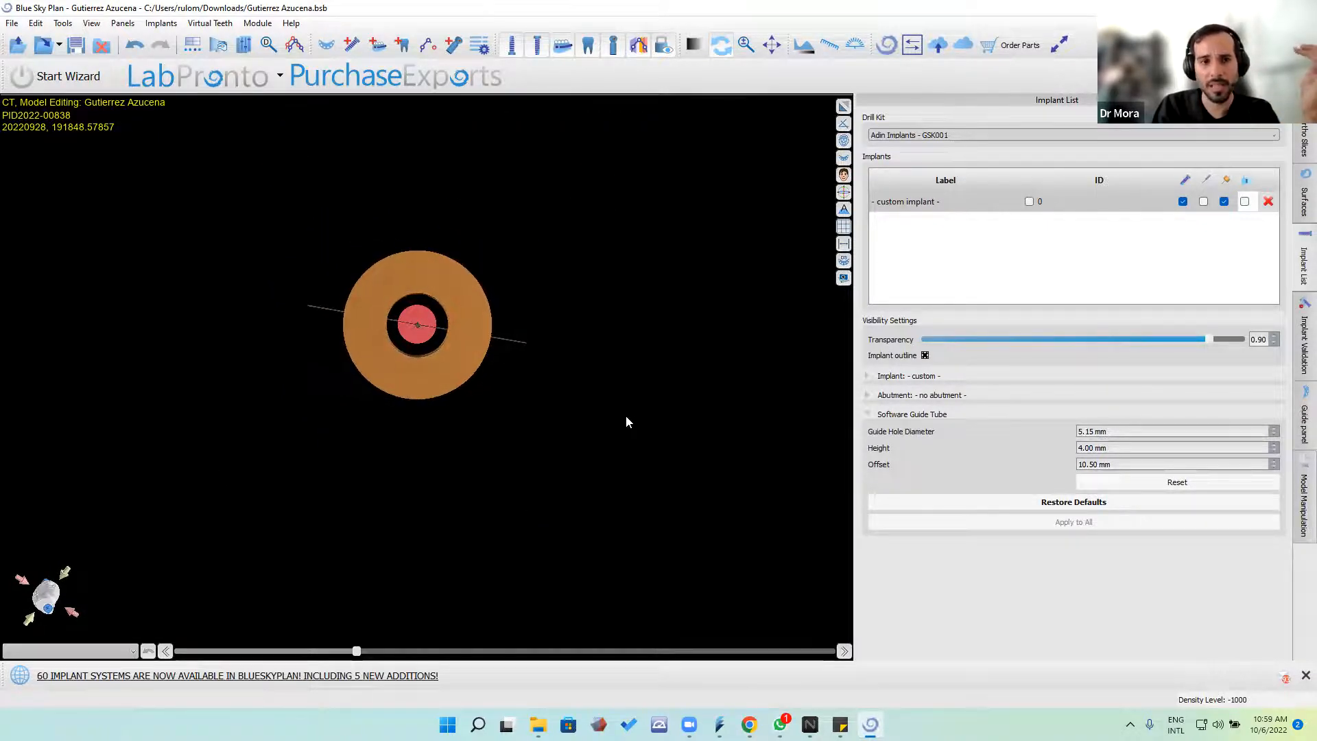
{"action": "mouse_move", "coordinate": [403, 294]}
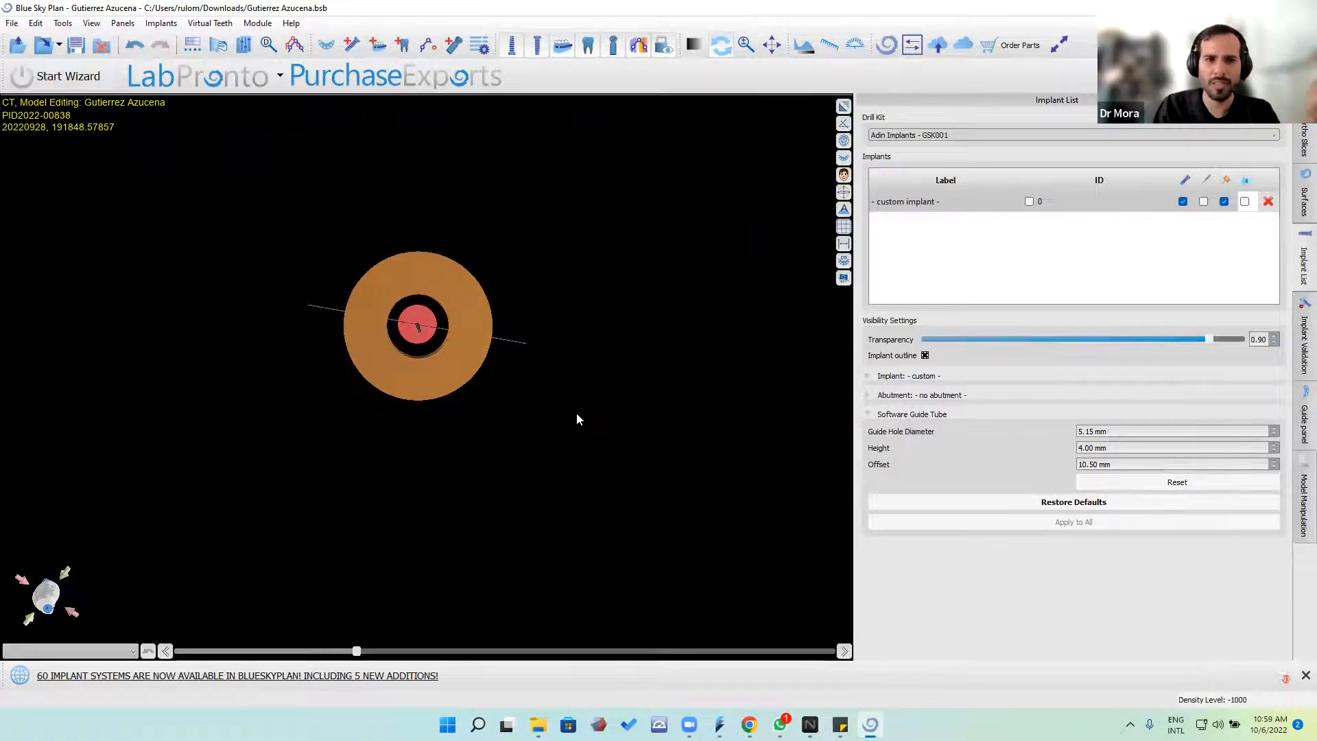
{"action": "left_click_drag", "start_coordinate": [577, 412], "coordinate": [576, 407]}
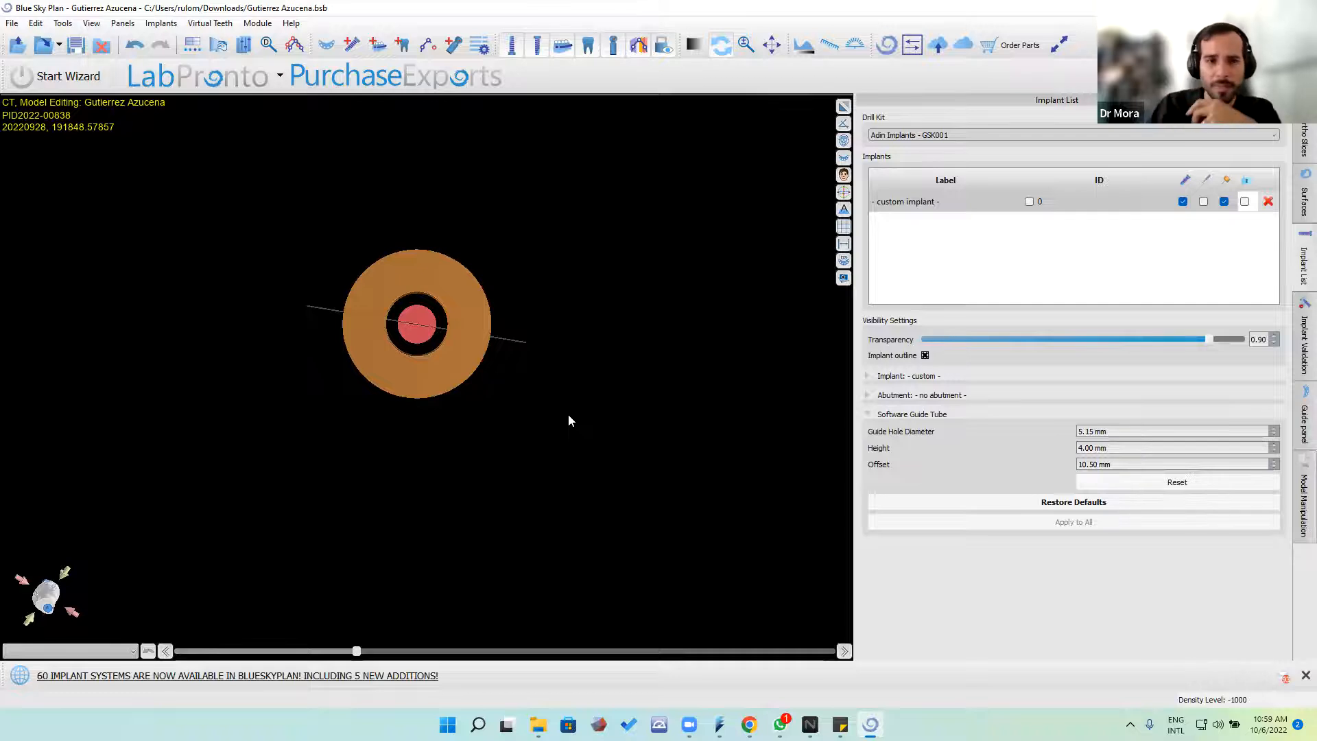
{"action": "scroll", "coordinate": [520, 410], "scroll_direction": "up", "scroll_amount": 4}
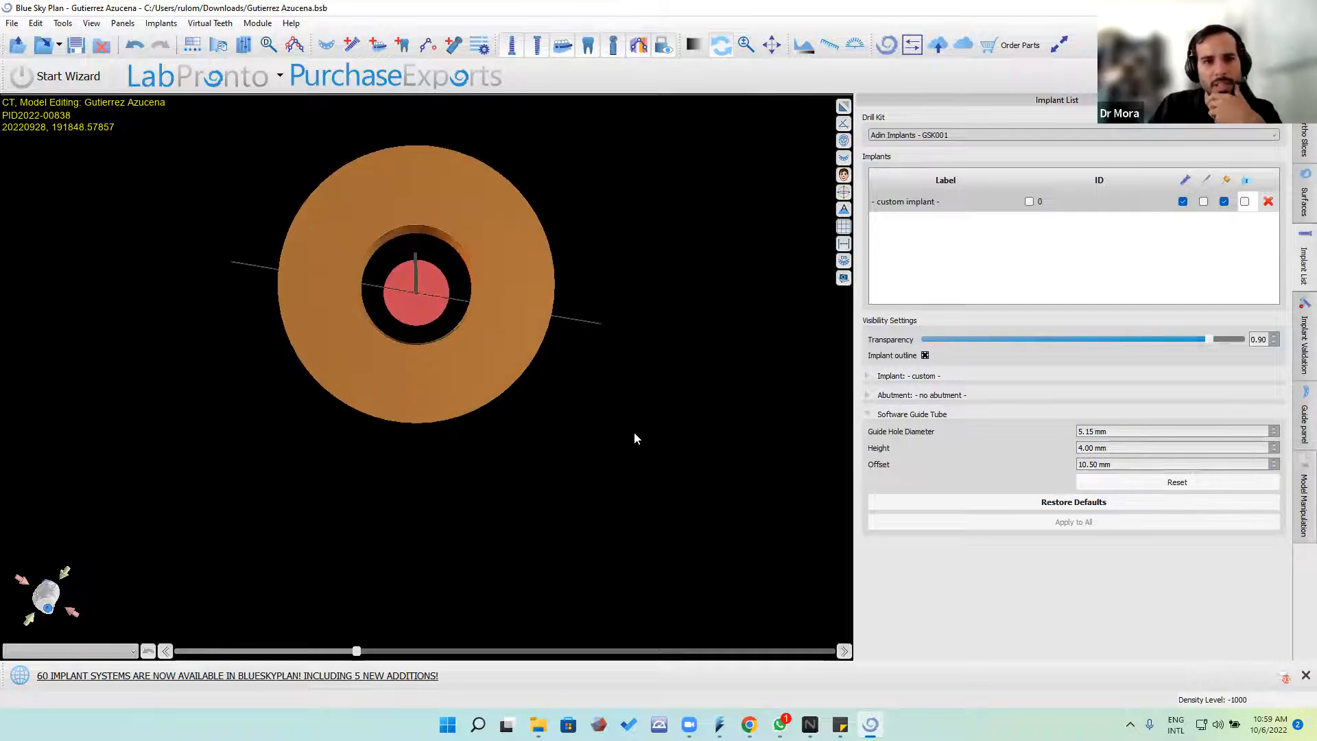
{"action": "scroll", "coordinate": [634, 438], "scroll_direction": "down", "scroll_amount": 3}
{"action": "left_click_drag", "start_coordinate": [631, 374], "coordinate": [659, 240]}
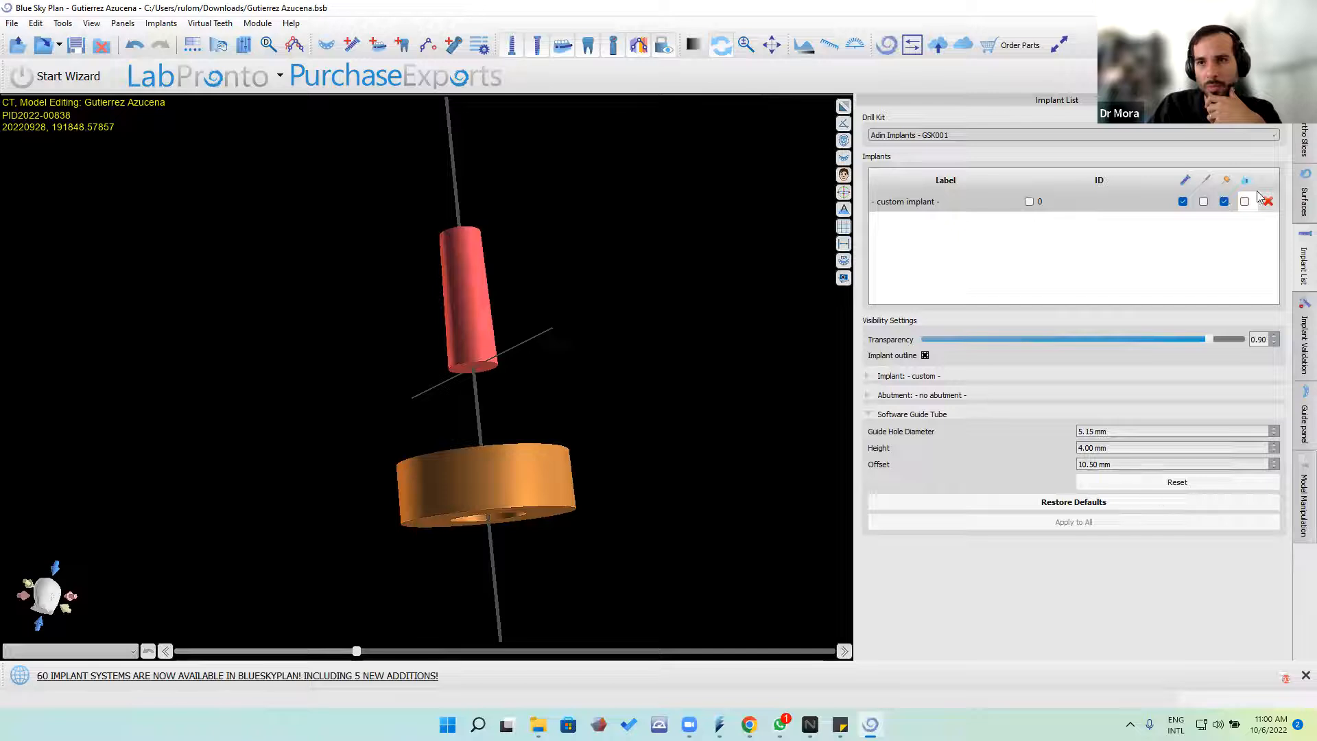
Step: Show the green upper jaw scan surface again and view the guide tube between the neighbouring teeth from the side
{"action": "left_click", "coordinate": [1305, 199]}
{"action": "left_click", "coordinate": [1176, 160]}
{"action": "left_click_drag", "start_coordinate": [632, 204], "coordinate": [465, 445]}
{"action": "left_click", "coordinate": [465, 444]}
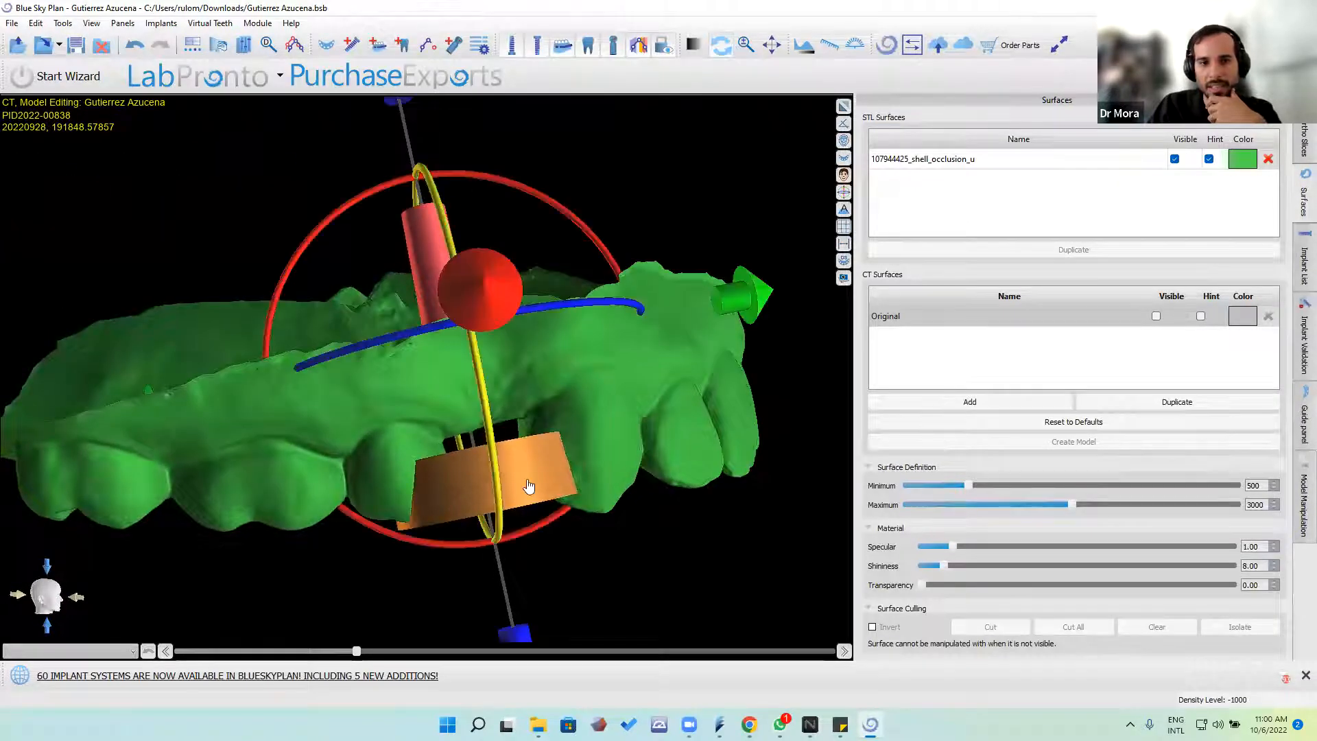
Step: Set the custom implant's software guide tube height to 4.80 mm, accepting the deviation from the recommended surgical kit settings
{"action": "left_click", "coordinate": [1302, 422]}
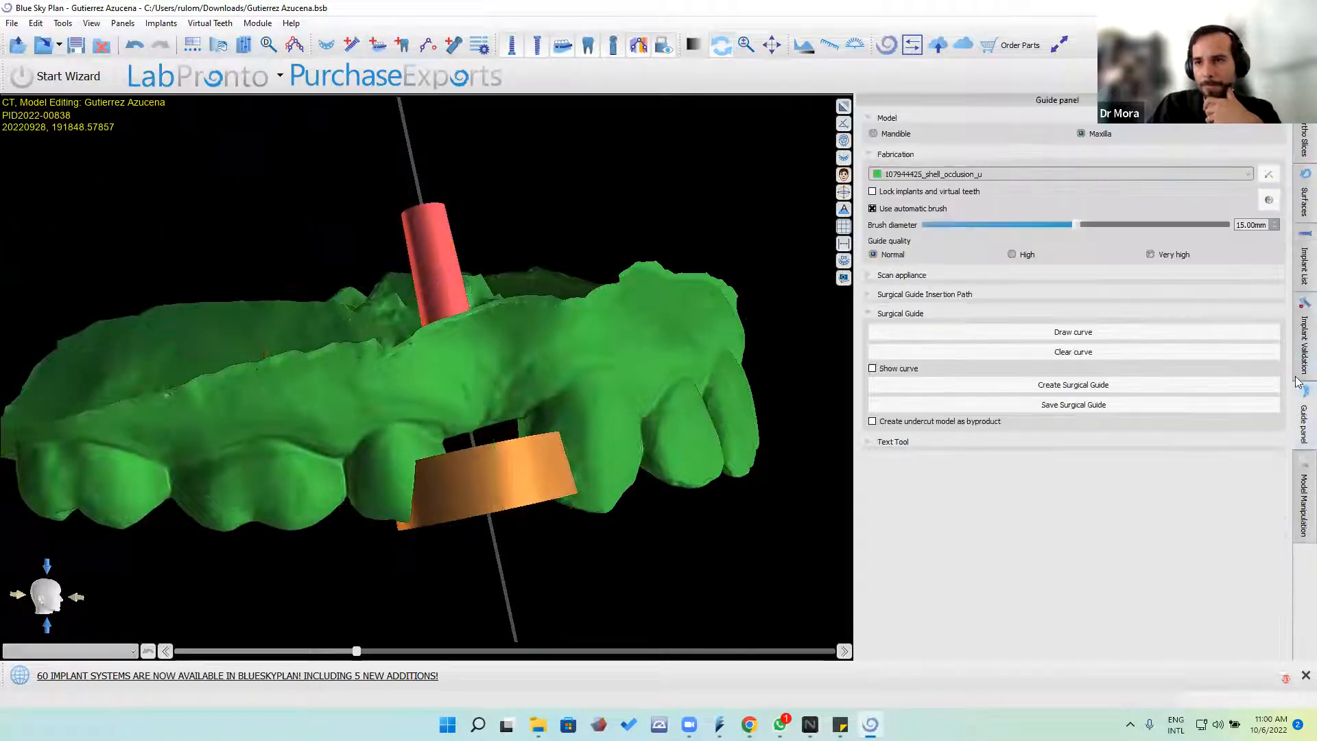
{"action": "left_click", "coordinate": [1300, 251]}
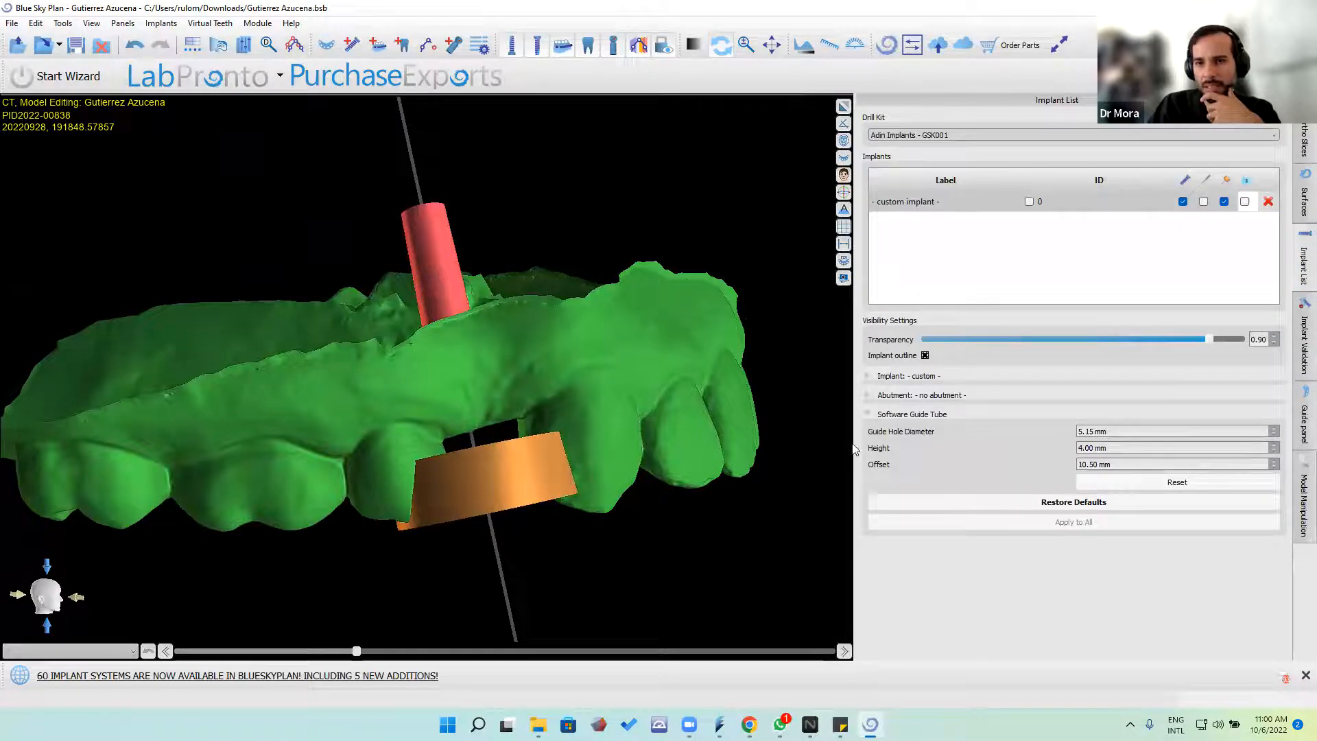
{"action": "left_click", "coordinate": [516, 437]}
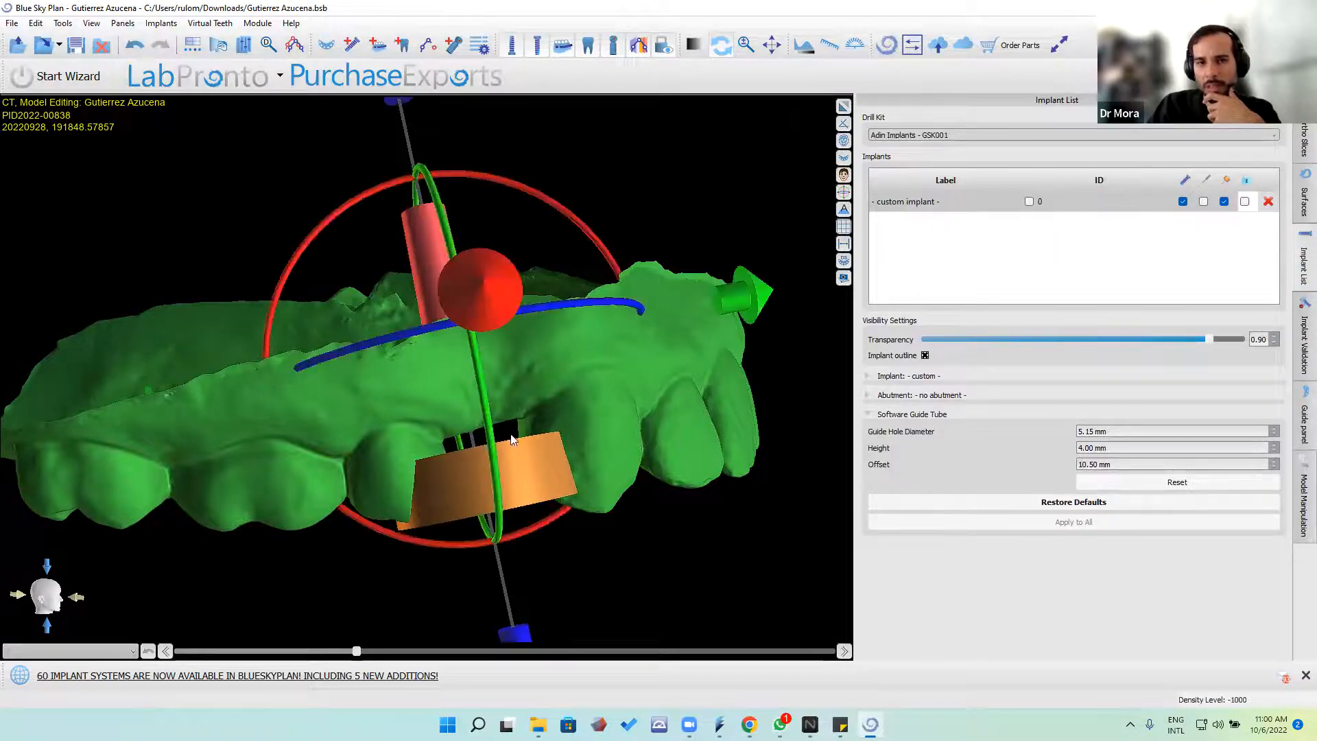
{"action": "left_click", "coordinate": [1090, 447]}
{"action": "left_click", "coordinate": [443, 492]}
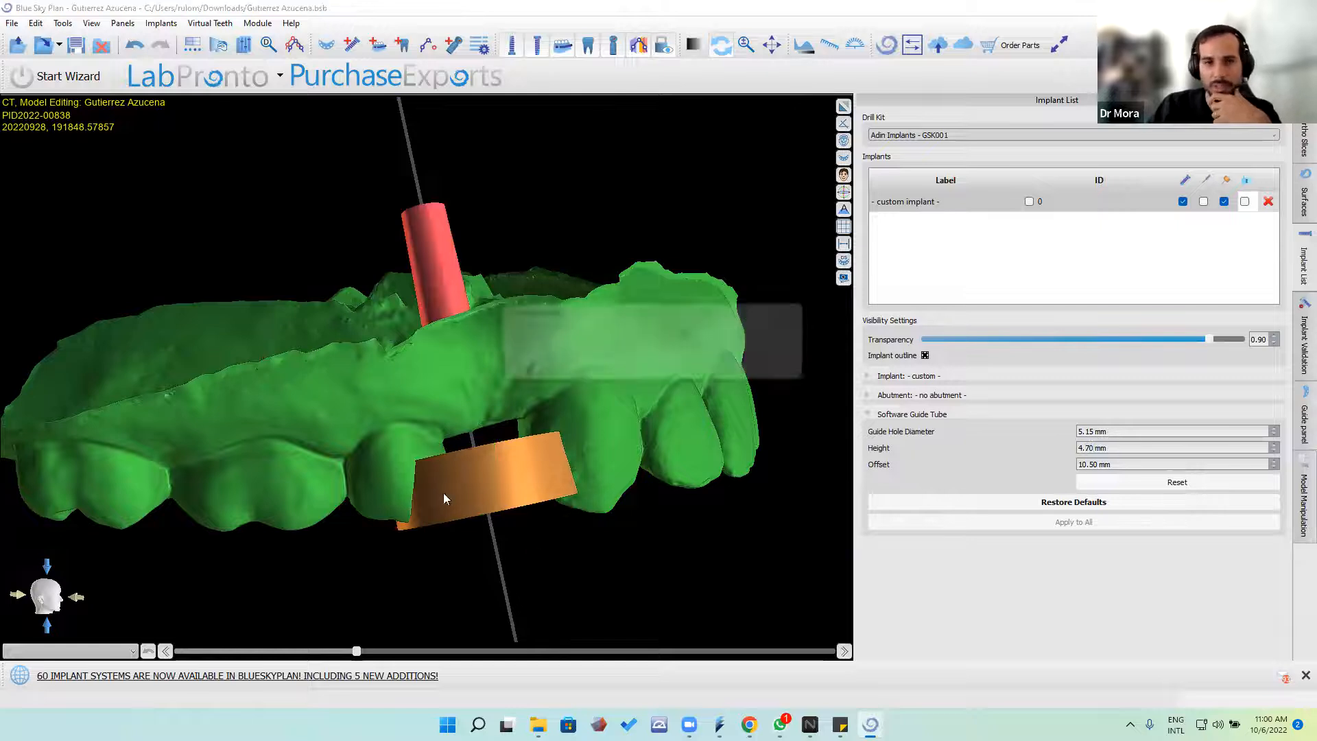
{"action": "left_click", "coordinate": [795, 373]}
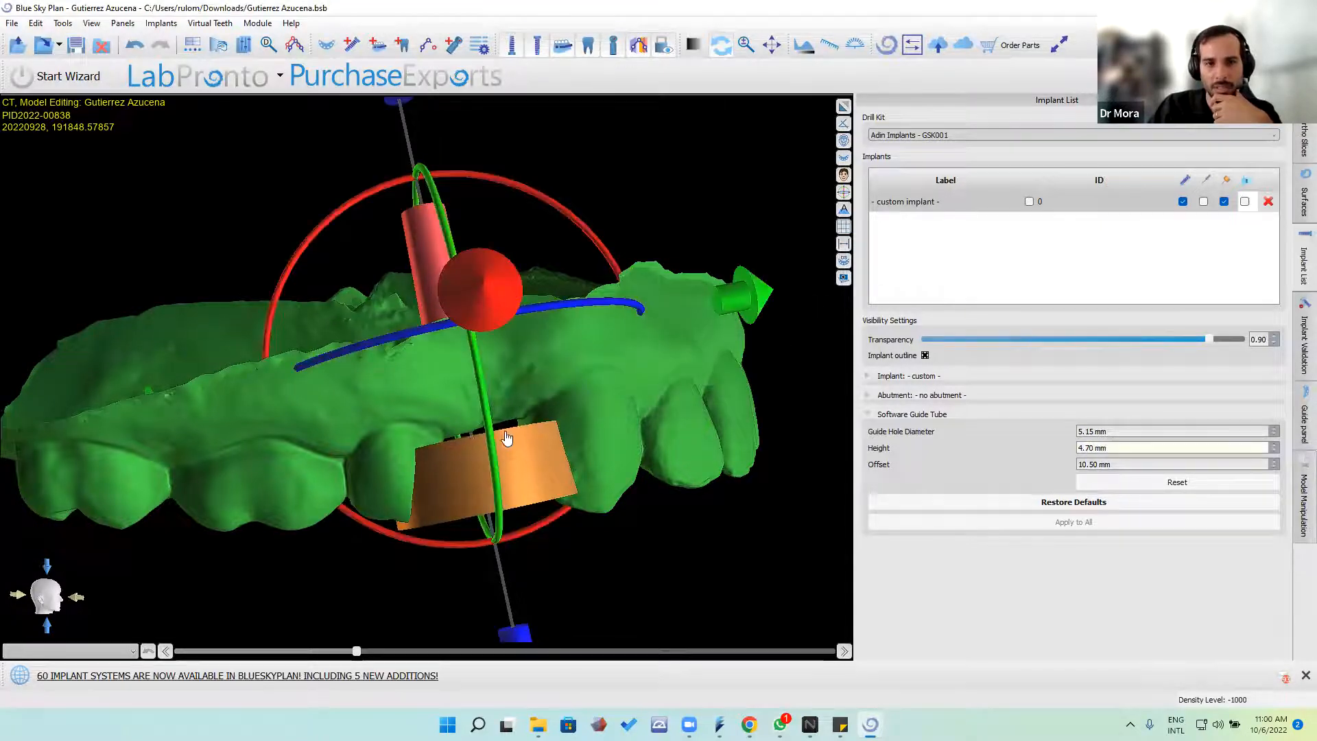
{"action": "left_click_drag", "start_coordinate": [666, 551], "coordinate": [643, 574]}
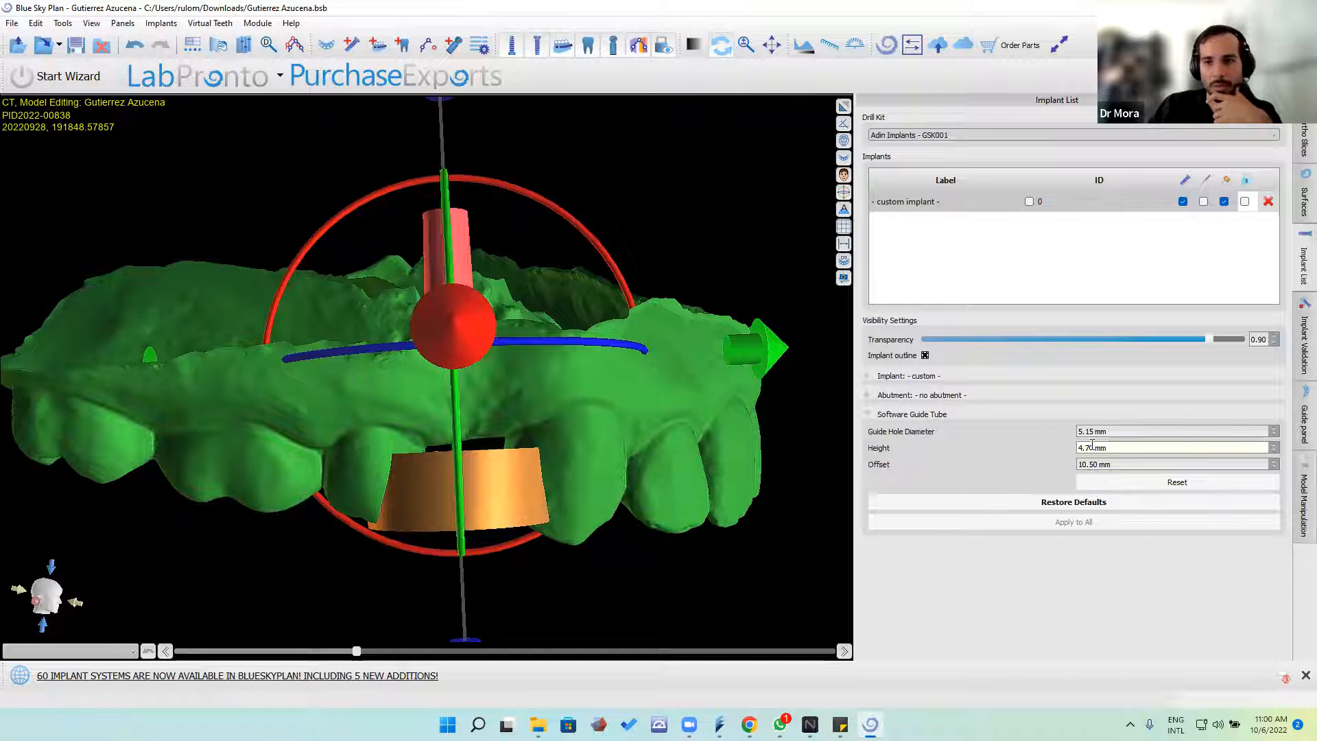
{"action": "scroll", "coordinate": [1092, 446], "scroll_direction": "up", "scroll_amount": 1}
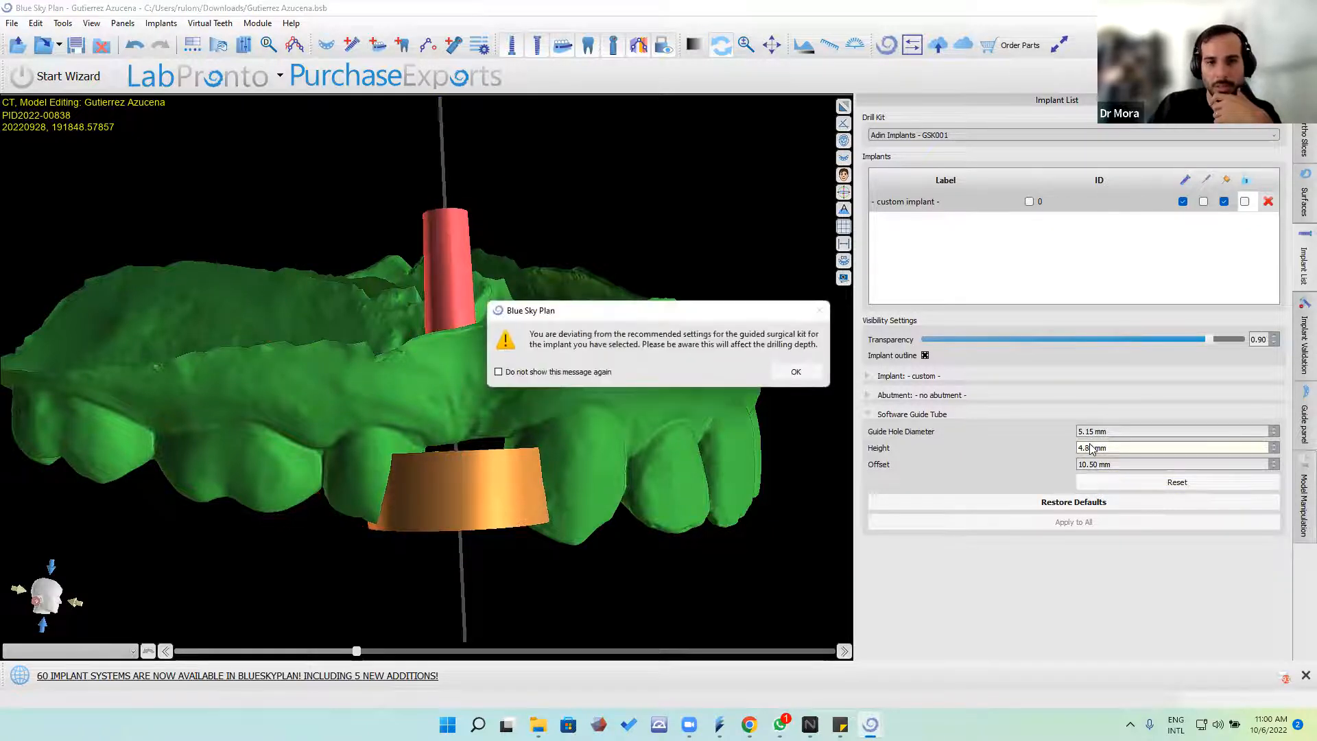
{"action": "left_click", "coordinate": [795, 372]}
{"action": "left_click_drag", "start_coordinate": [520, 417], "coordinate": [762, 295]}
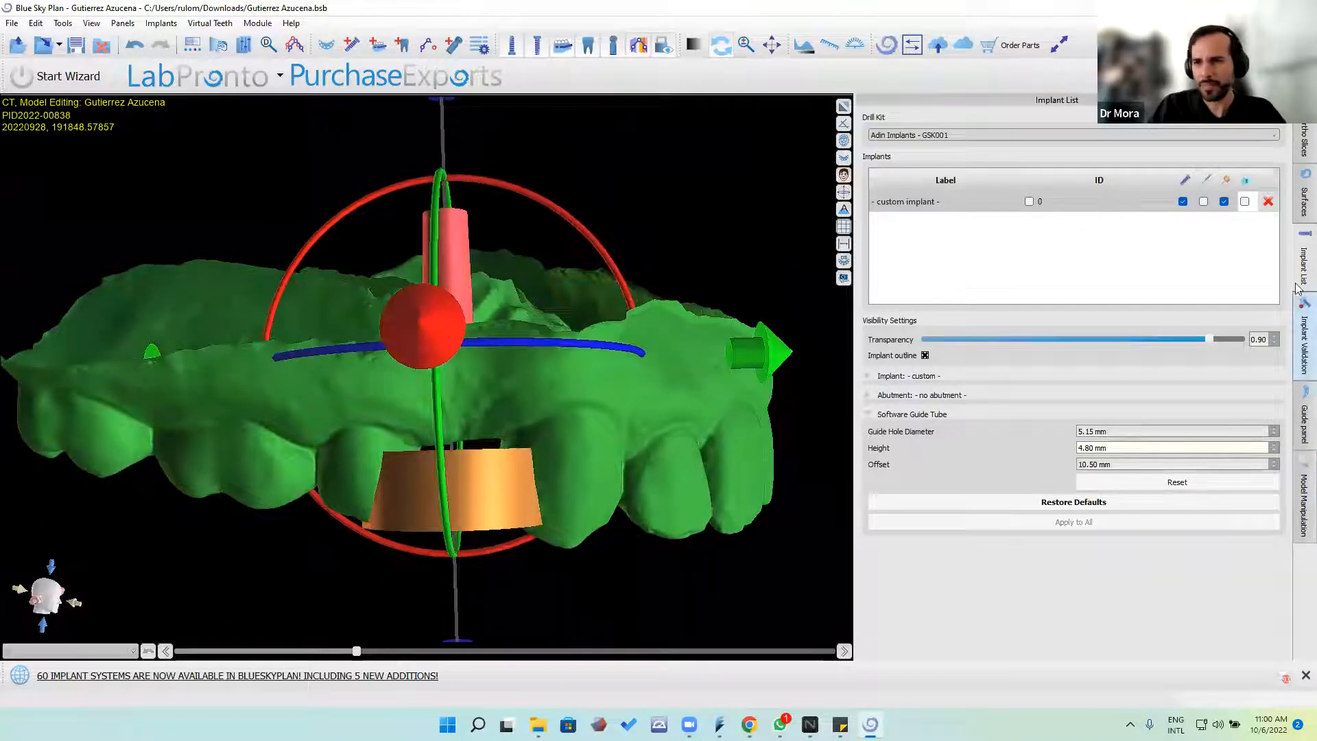
Step: Open the surgical guide's outline curve for editing and move its two palatal points beside the guide tube closer to the tube
{"action": "left_click", "coordinate": [1303, 424]}
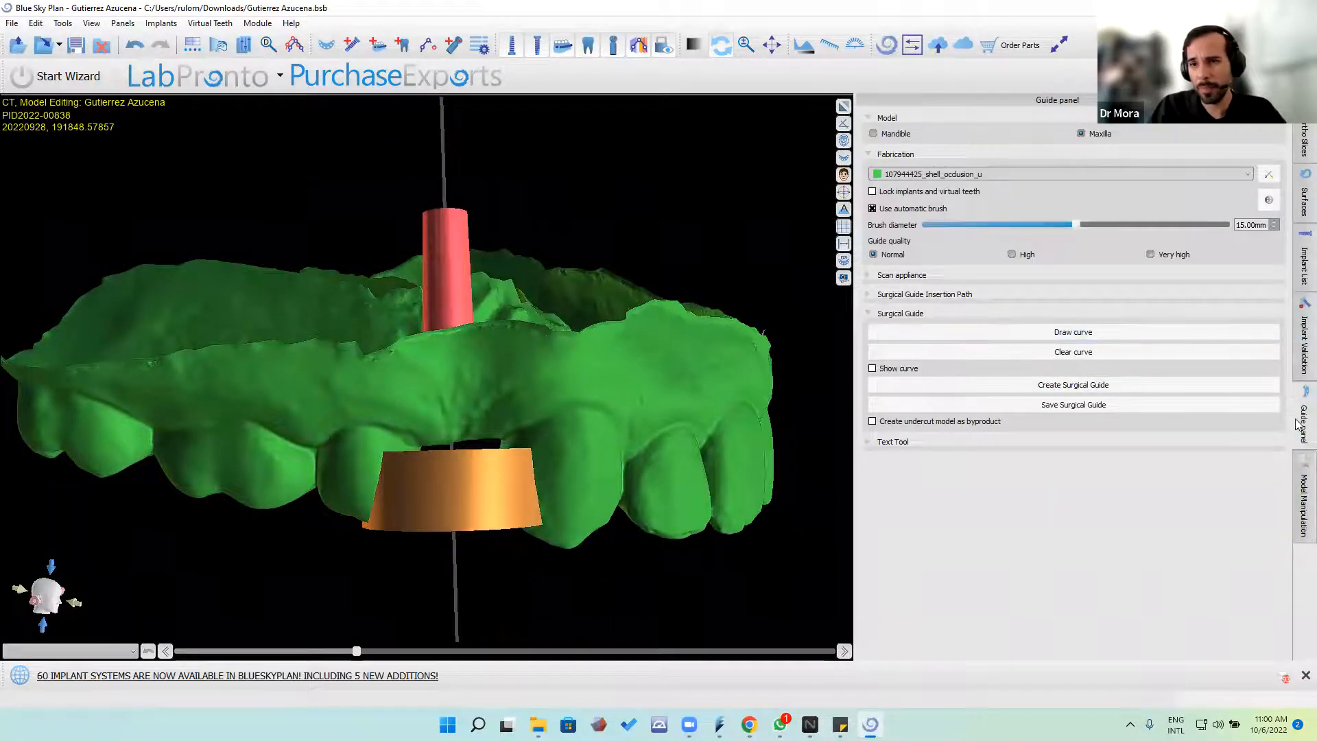
{"action": "left_click", "coordinate": [1073, 332]}
{"action": "mouse_move", "coordinate": [687, 479]}
{"action": "left_mouse_down"}
{"action": "mouse_move", "coordinate": [654, 206]}
{"action": "mouse_move", "coordinate": [351, 281]}
{"action": "left_mouse_up"}
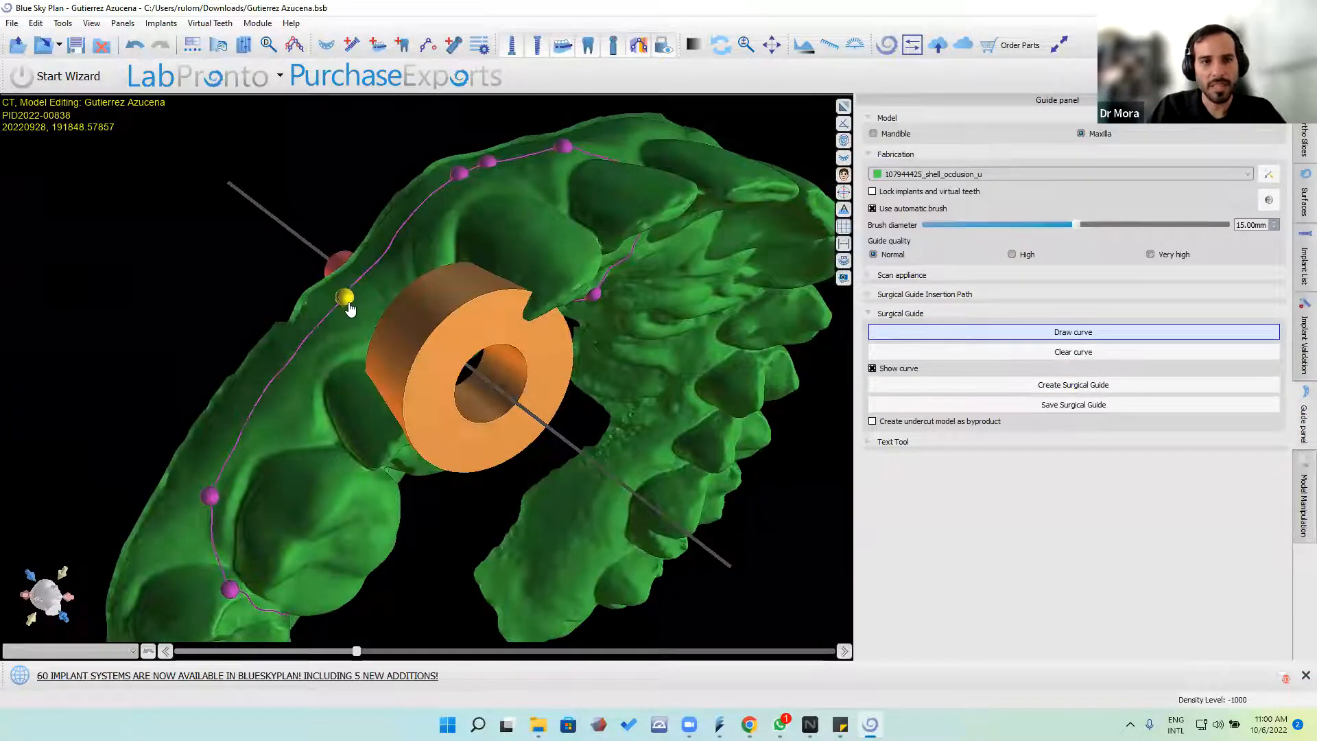
{"action": "left_click_drag", "start_coordinate": [725, 394], "coordinate": [482, 195]}
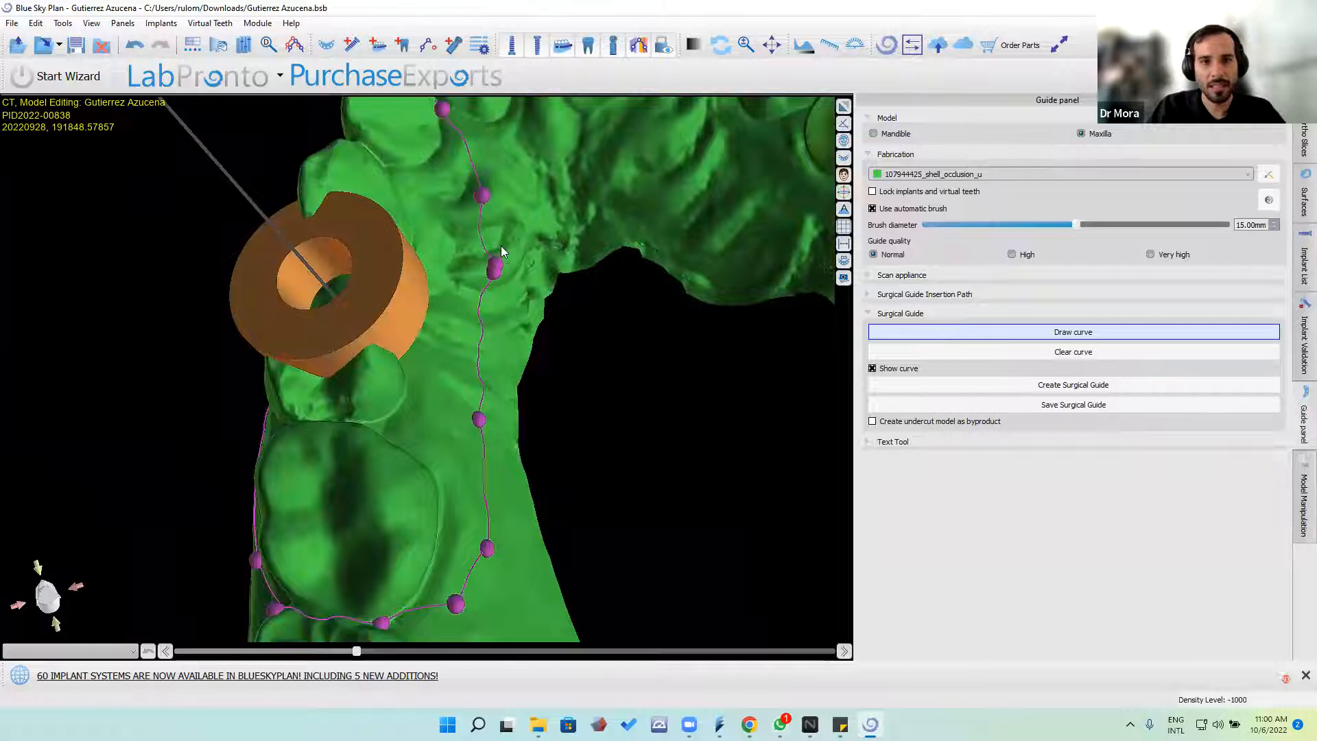
{"action": "left_click_drag", "start_coordinate": [493, 267], "coordinate": [482, 256]}
{"action": "left_click", "coordinate": [480, 281]}
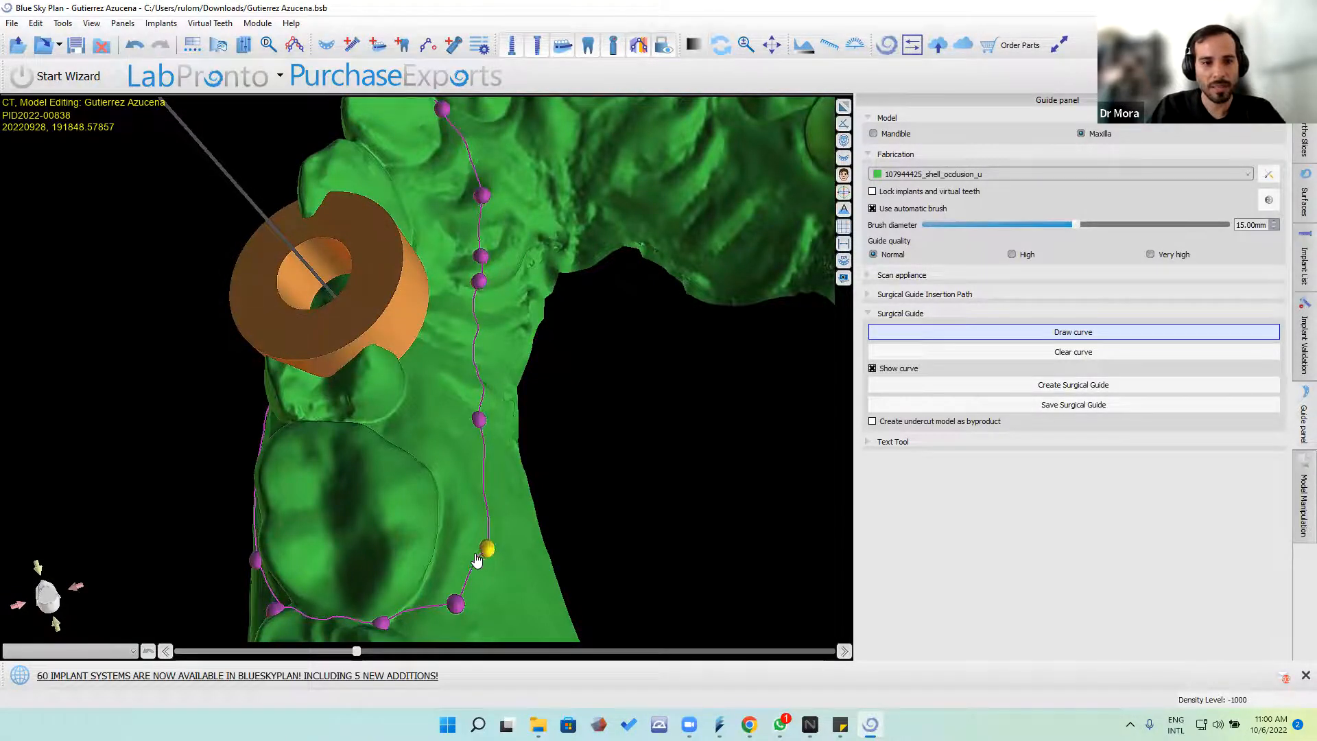
Step: Create the maxillary surgical guide from the outline curve at normal quality and view it on the upper jaw scan
{"action": "right_click_drag", "start_coordinate": [618, 483], "coordinate": [660, 487]}
{"action": "right_click_drag", "start_coordinate": [627, 393], "coordinate": [754, 336]}
{"action": "left_click", "coordinate": [1075, 385]}
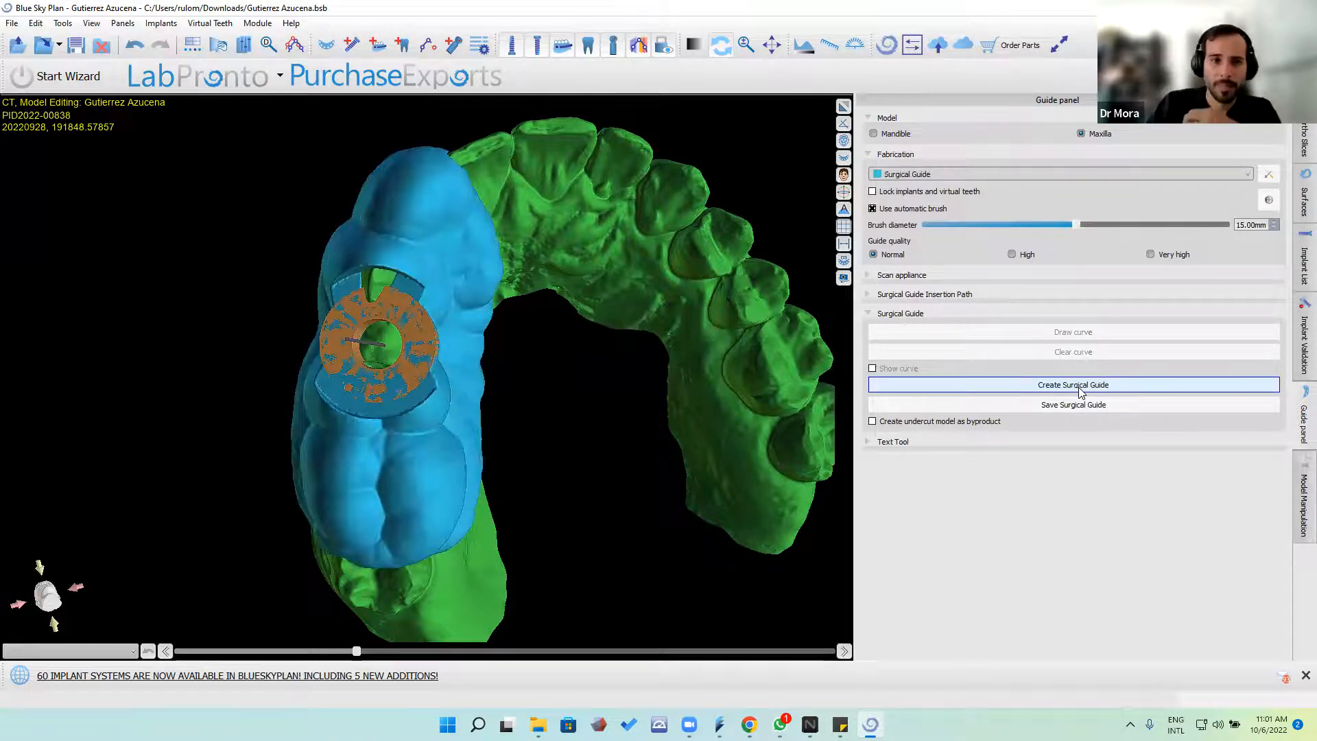
{"action": "left_click_drag", "start_coordinate": [634, 344], "coordinate": [354, 438]}
{"action": "left_click_drag", "start_coordinate": [638, 534], "coordinate": [686, 385]}
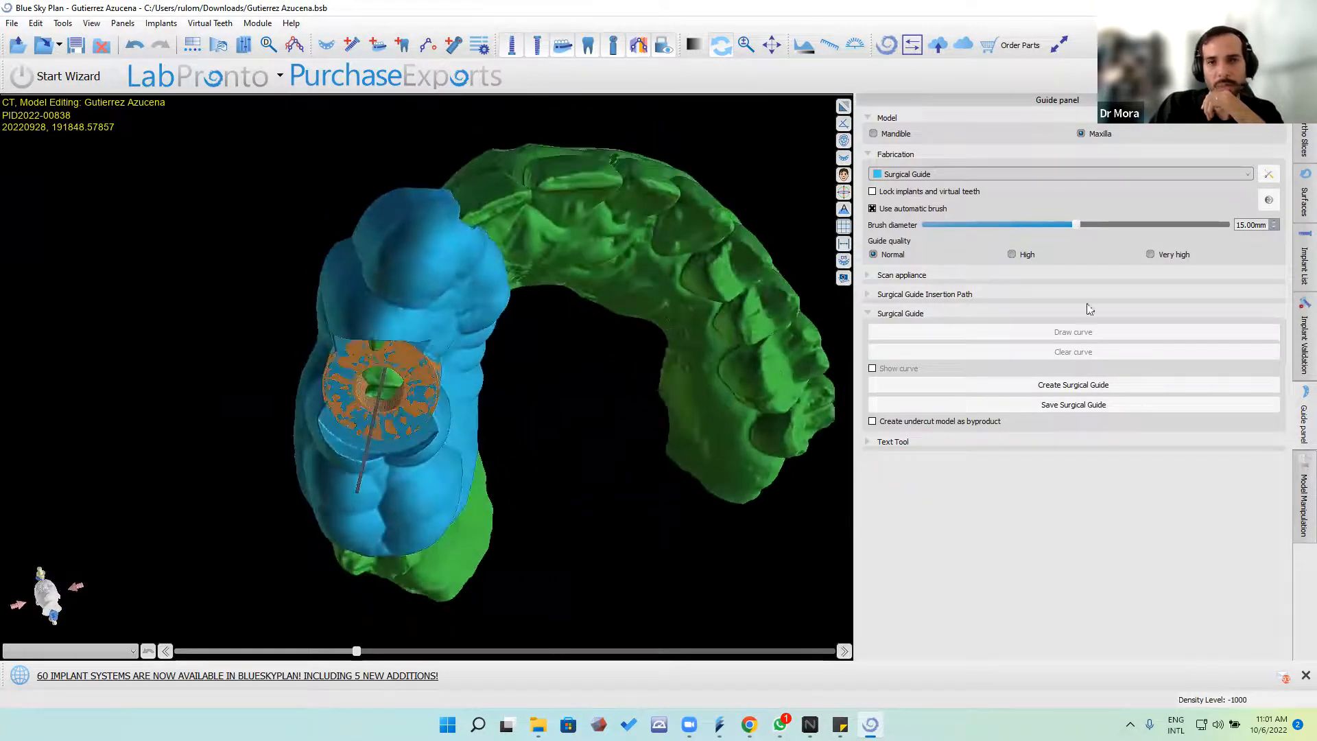
Step: Hide the green upper jaw scan surface and view the surgical guide's inner side around the implant
{"action": "left_click", "coordinate": [1296, 201]}
{"action": "left_click", "coordinate": [1175, 159]}
{"action": "left_click_drag", "start_coordinate": [617, 309], "coordinate": [529, 418]}
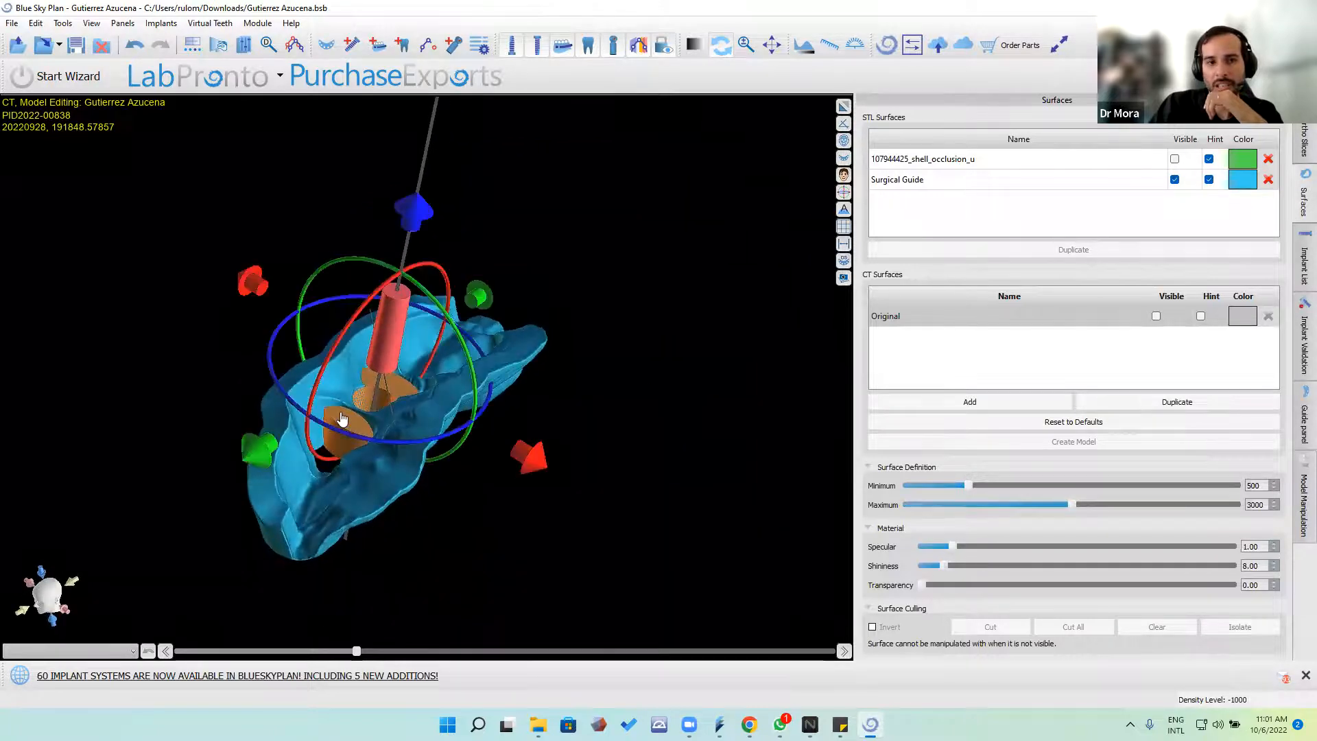
Step: Hide the custom implant's guide tube and examine the surgical guide's hole from the side and along the implant axis
{"action": "left_click", "coordinate": [1296, 283]}
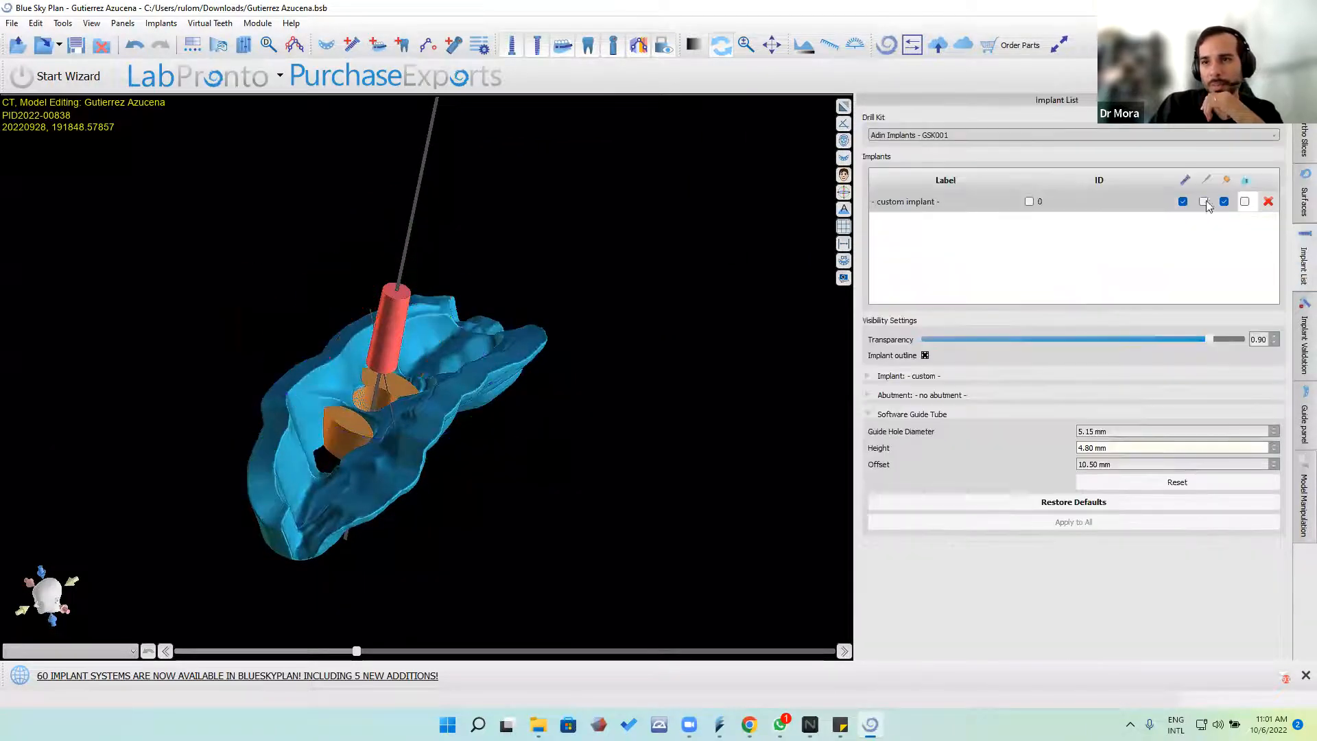
{"action": "left_click_drag", "start_coordinate": [614, 415], "coordinate": [154, 51]}
{"action": "left_click_drag", "start_coordinate": [644, 201], "coordinate": [431, 394]}
{"action": "left_click", "coordinate": [454, 371]}
{"action": "left_click_drag", "start_coordinate": [684, 405], "coordinate": [267, 505]}
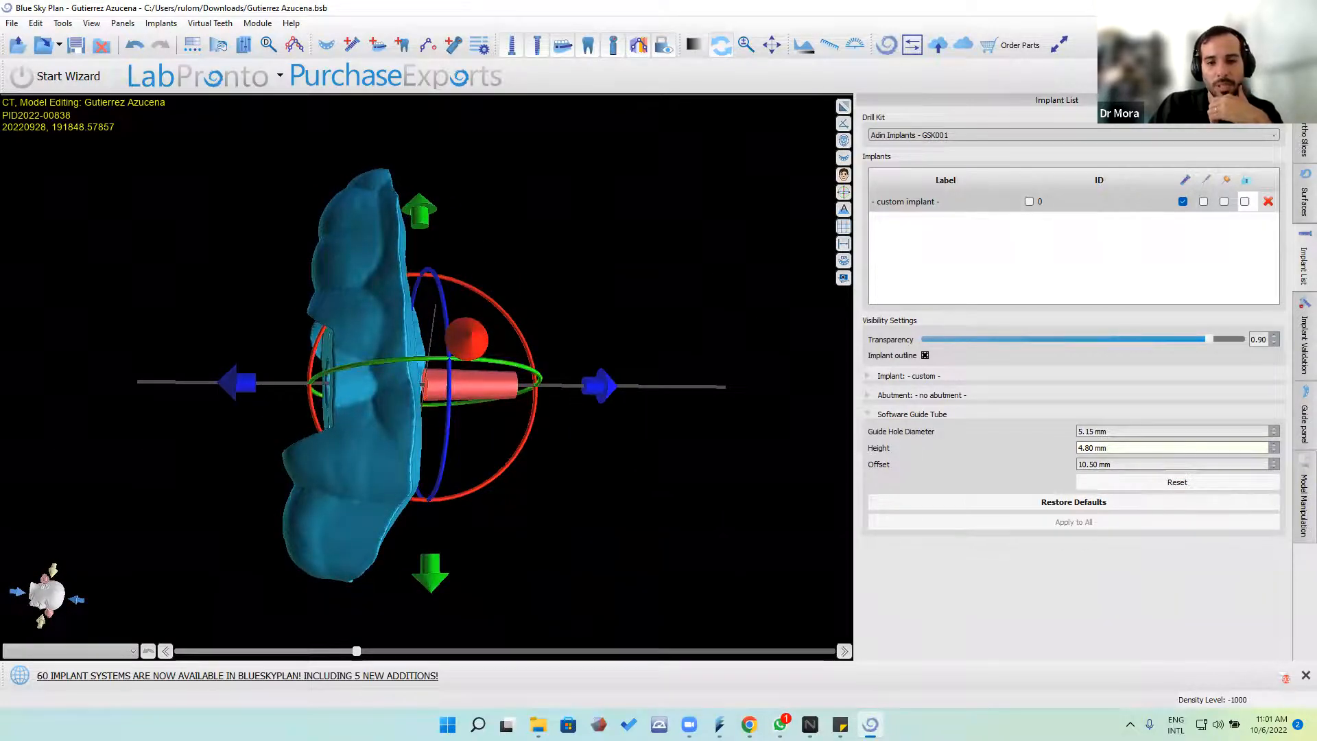
{"action": "left_click_drag", "start_coordinate": [291, 391], "coordinate": [723, 256]}
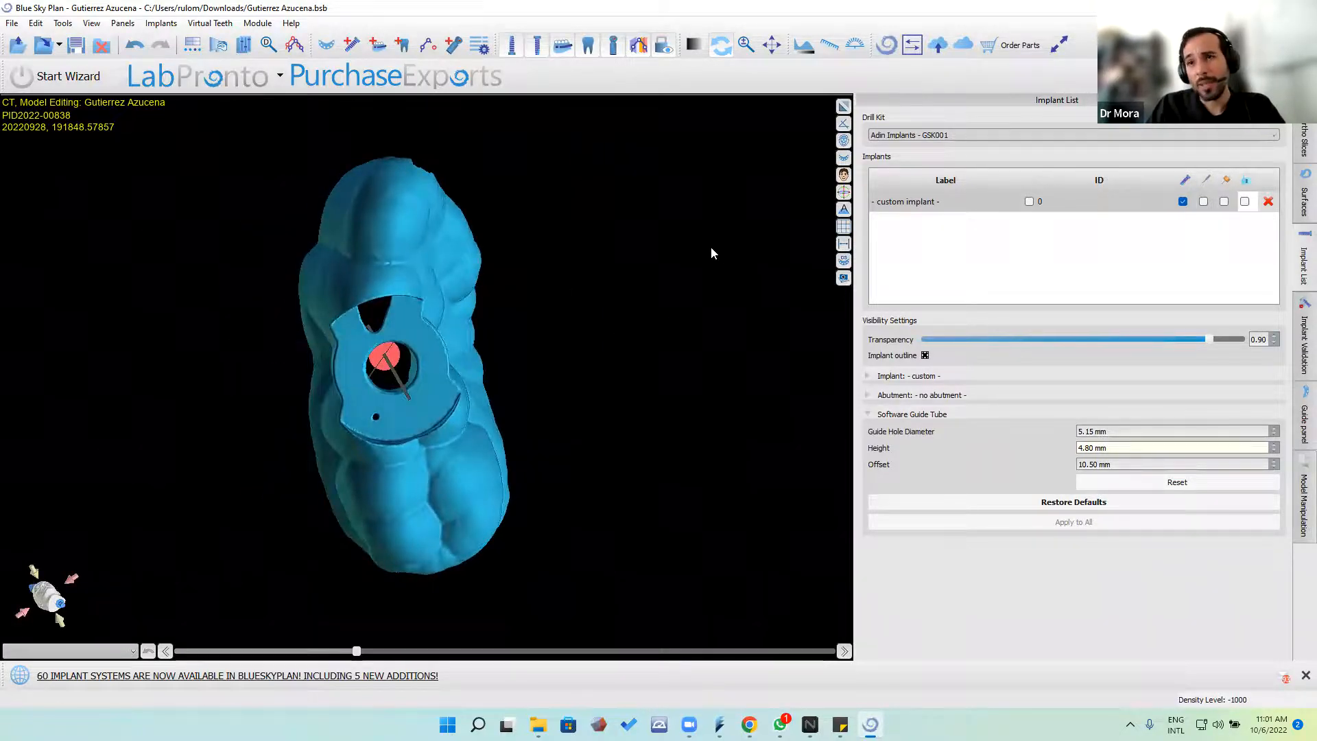
{"action": "left_click_drag", "start_coordinate": [637, 297], "coordinate": [586, 268]}
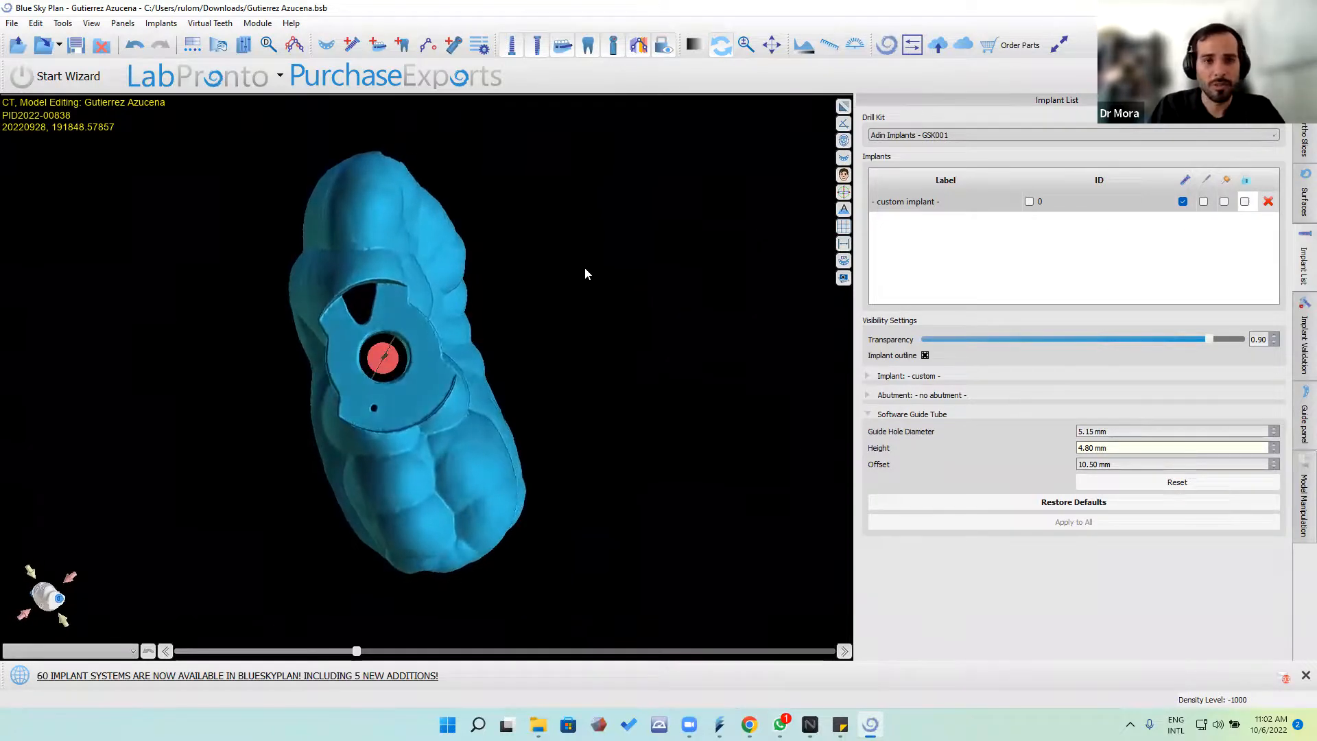